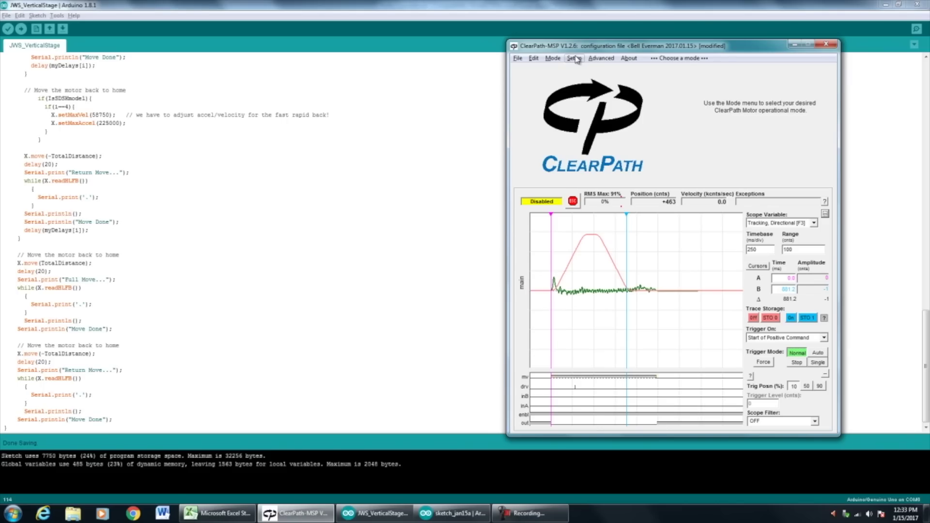
Step: Run Auto-tune, letting the motor move the mechanics under its own power
click(596, 70)
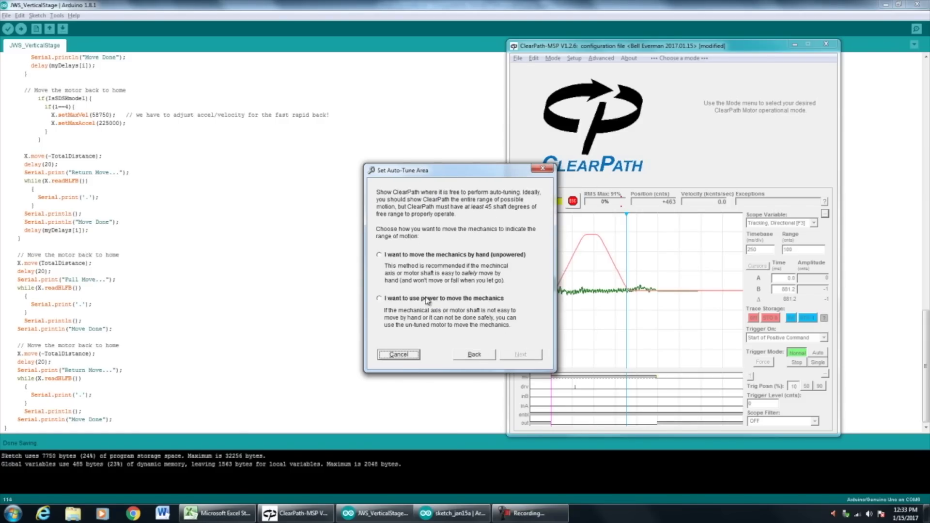
click(427, 299)
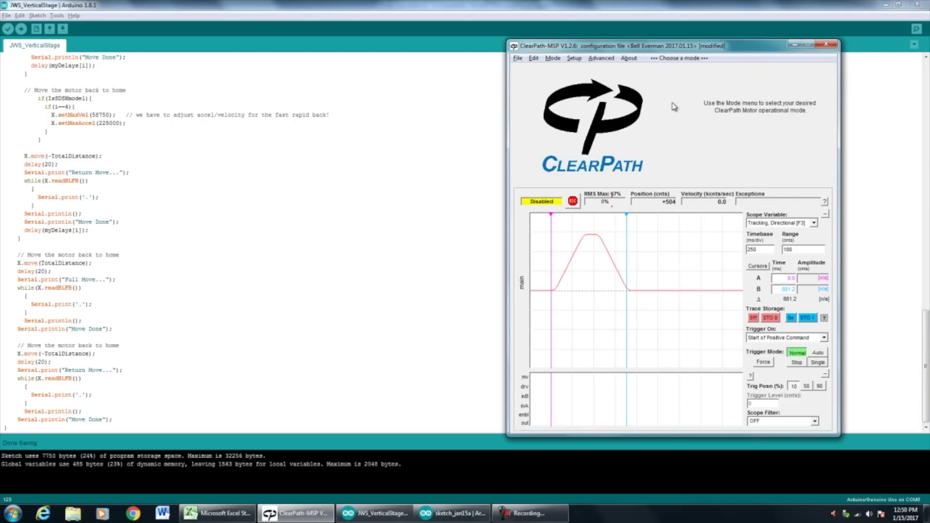
key(ctrl+shift+e)
Step: Accept the Damage Warning to open Tuning Support, then enable the motor
click(510, 308)
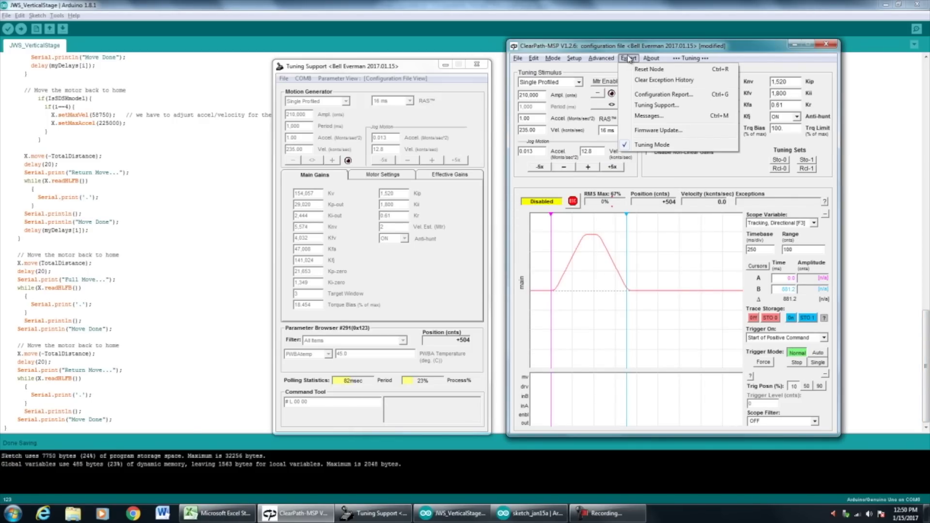
click(606, 83)
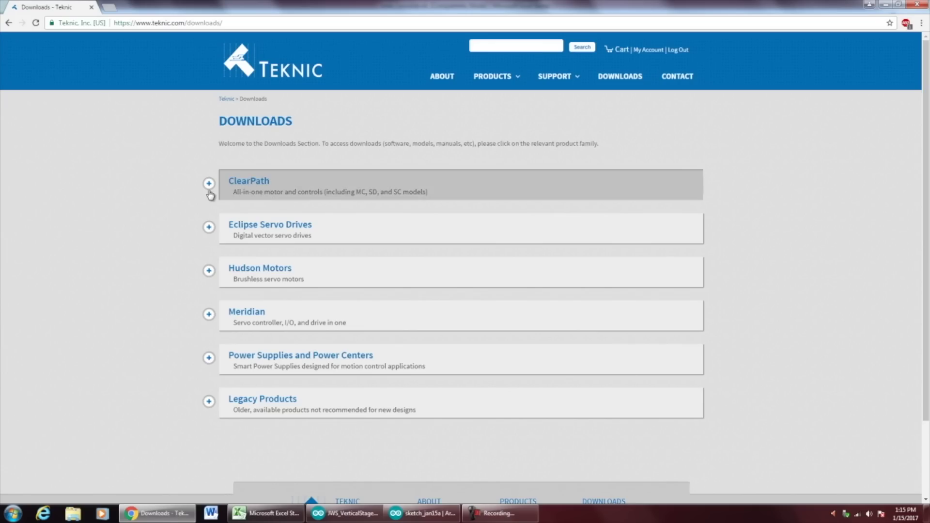
Step: Expand ClearPath > Software on Teknic's downloads page, then relaunch ClearPath-MSP
click(210, 188)
click(252, 293)
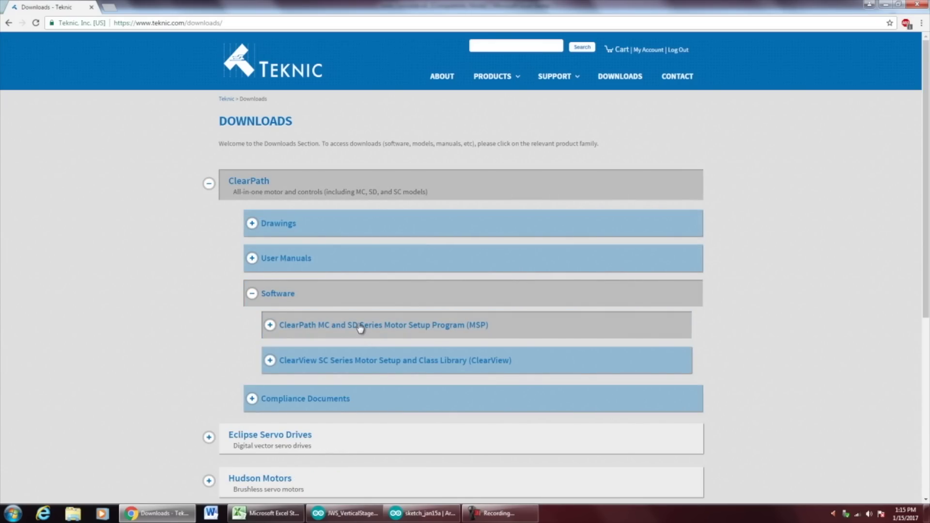
key(super)
click(80, 288)
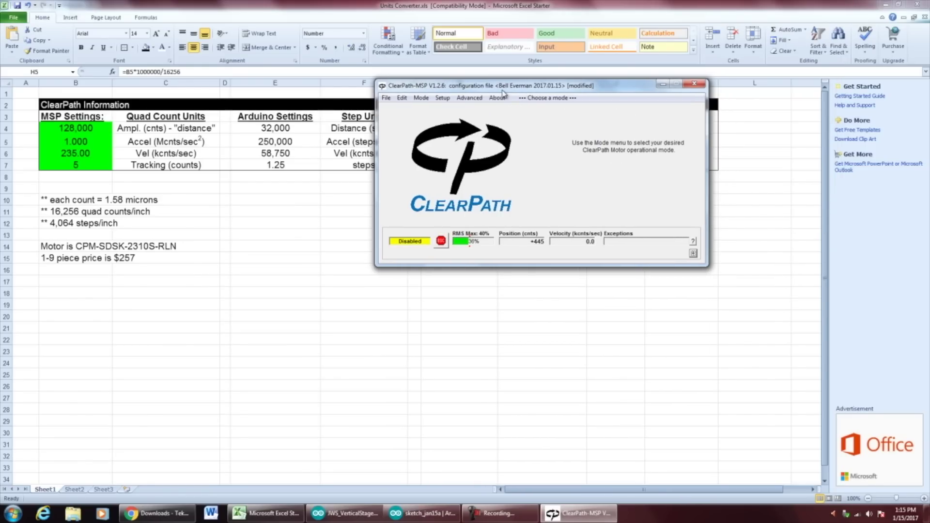
Step: Open Tuning Support, arrange it beside the main window and expand the scope panel
key(ctrl+shift+e)
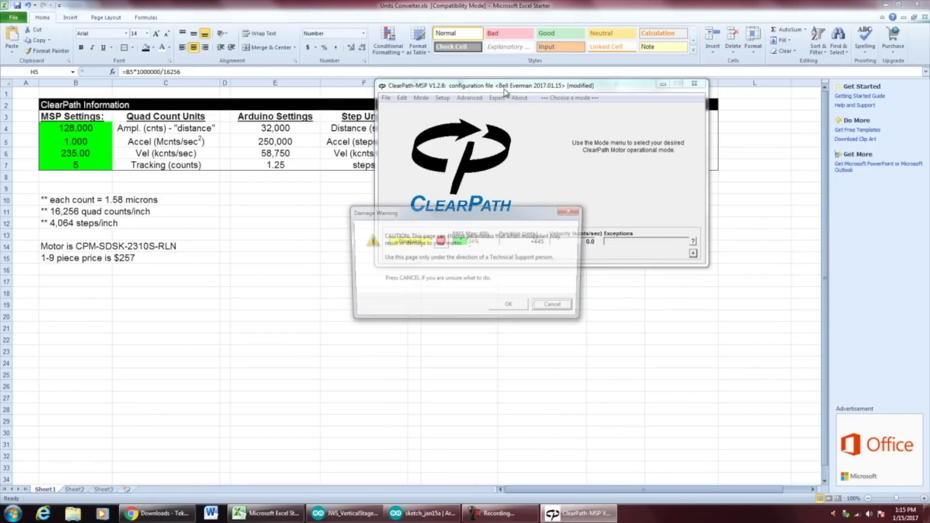
click(516, 307)
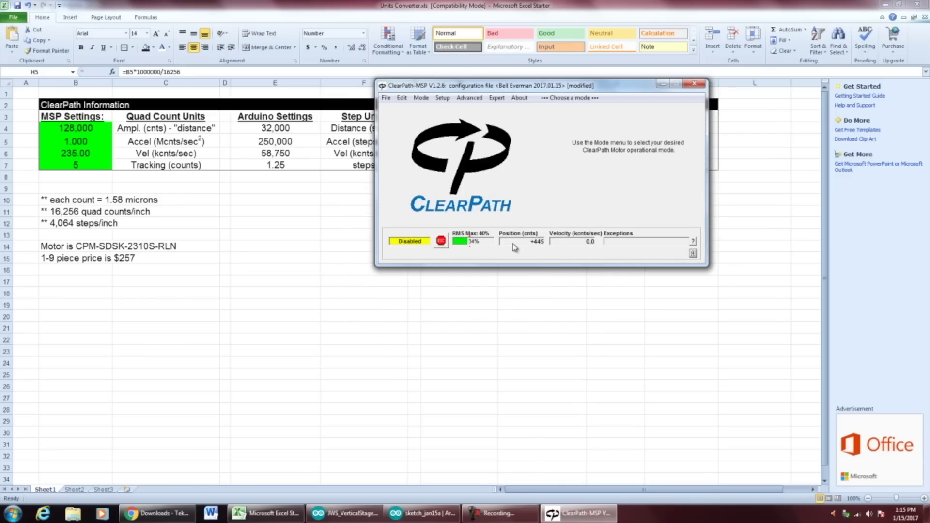
drag(414, 68, 296, 66)
drag(448, 88, 453, 67)
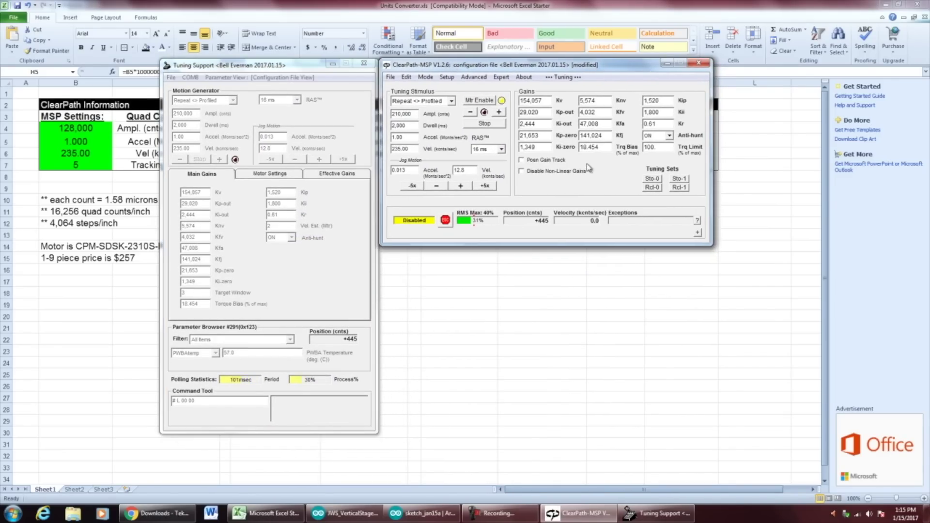
click(697, 234)
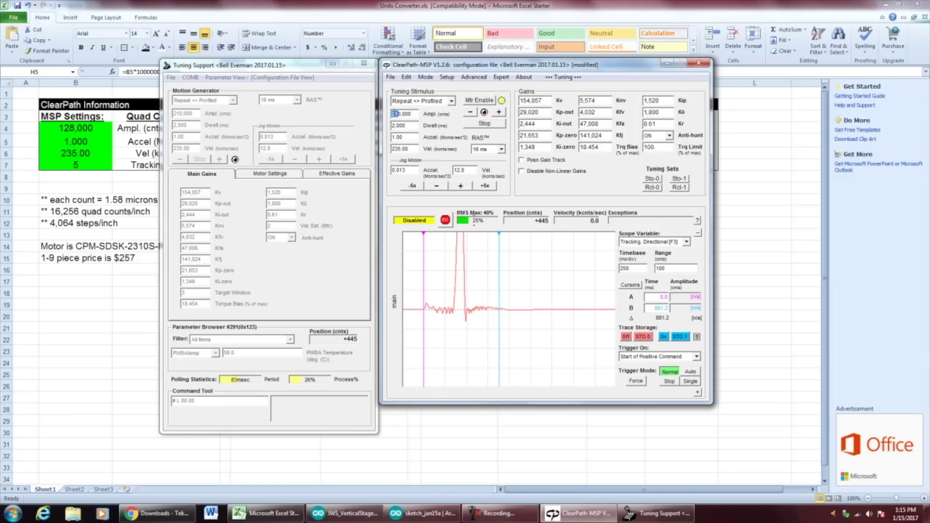
Step: With acceleration 1.00 and velocity 235.00, enable the motor and jog the axis to +38,080
click(409, 137)
click(411, 148)
click(462, 186)
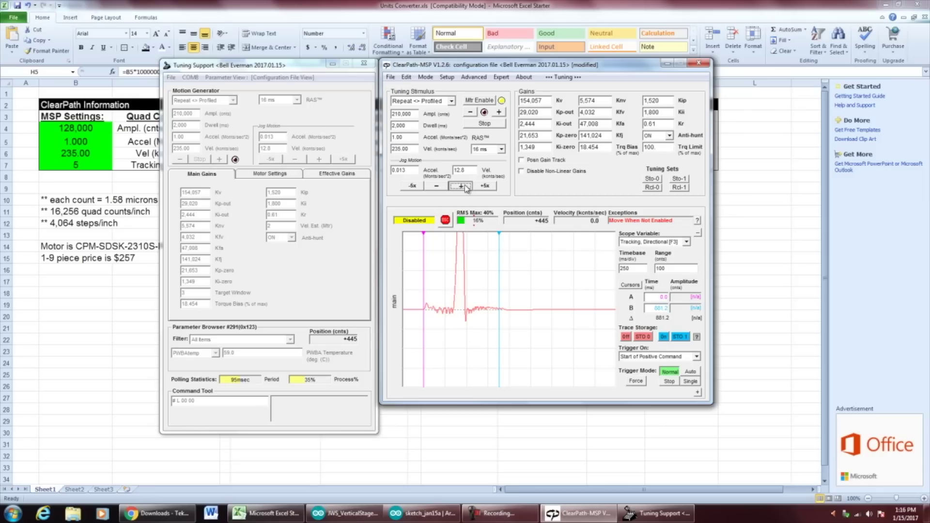
click(477, 101)
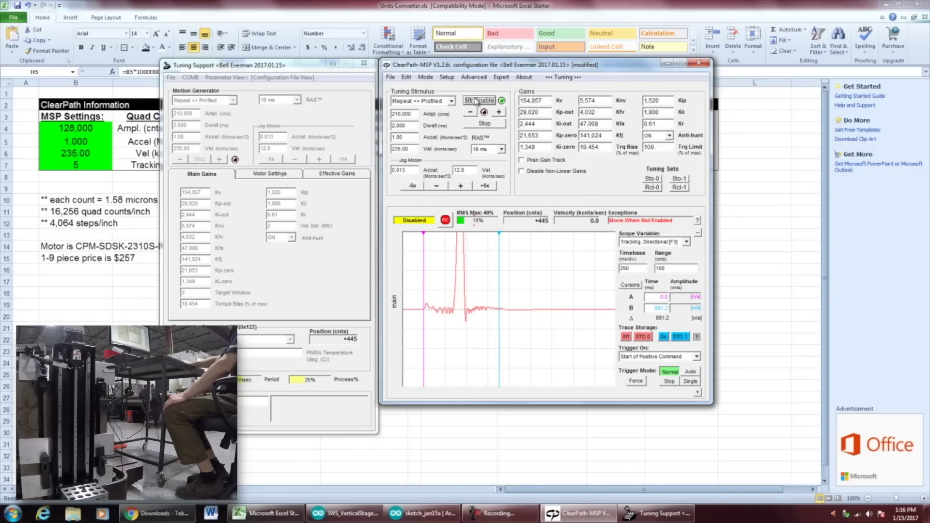
click(461, 186)
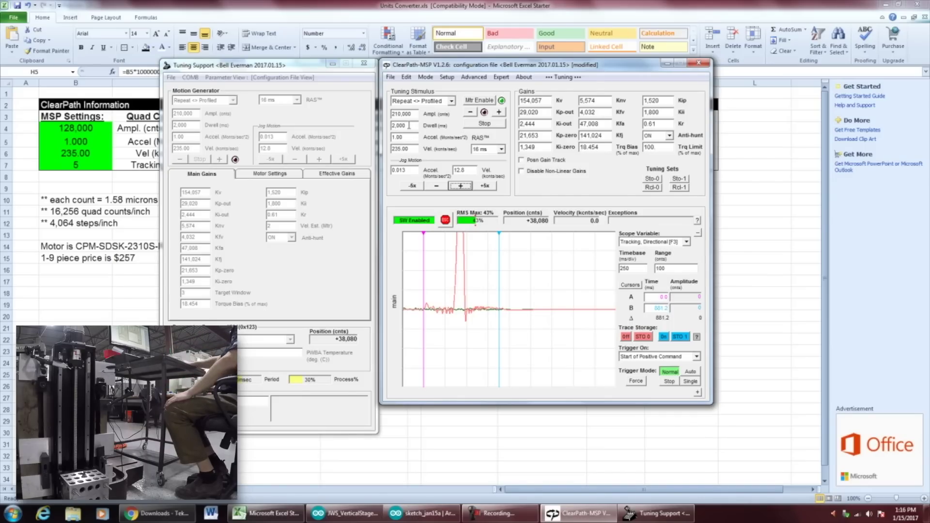
click(406, 138)
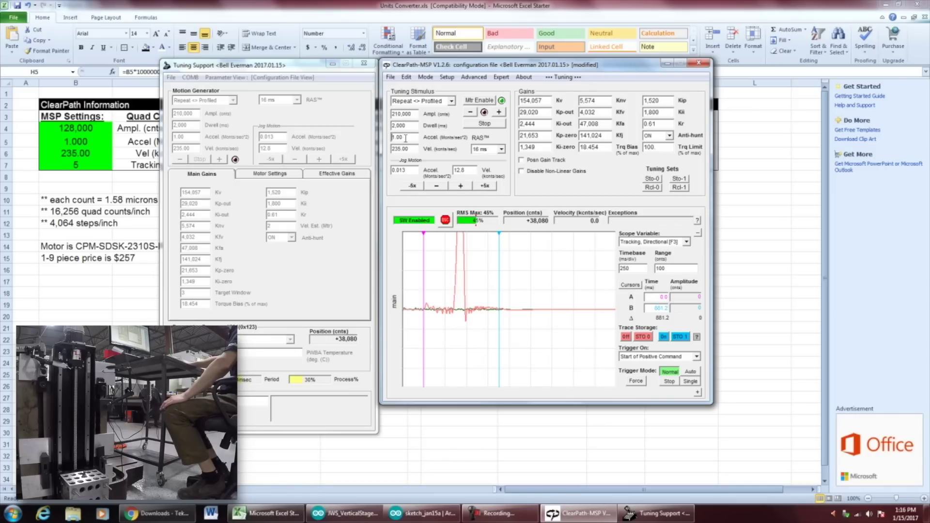
double_click(407, 149)
click(354, 16)
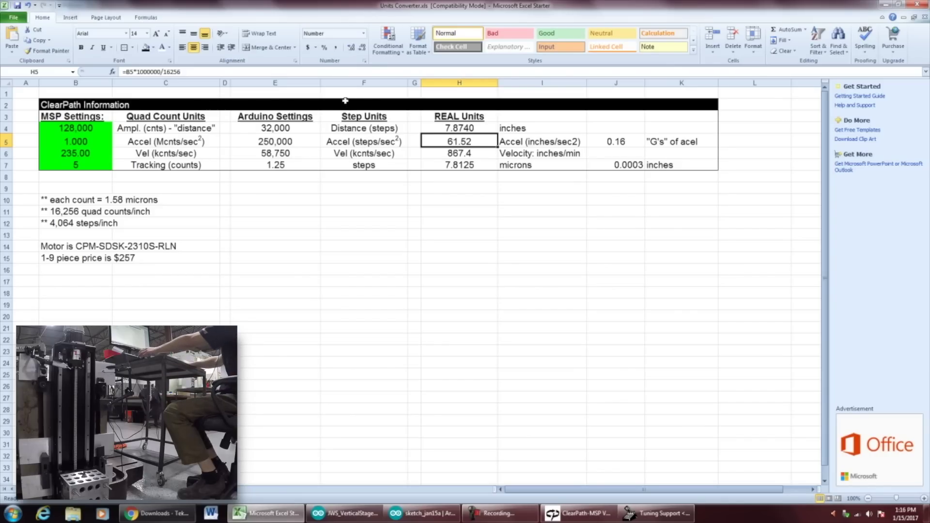
Step: Inspect the velocity conversions in E6 (Arduino units) and H6 (inches per minute)
key(alt+Tab)
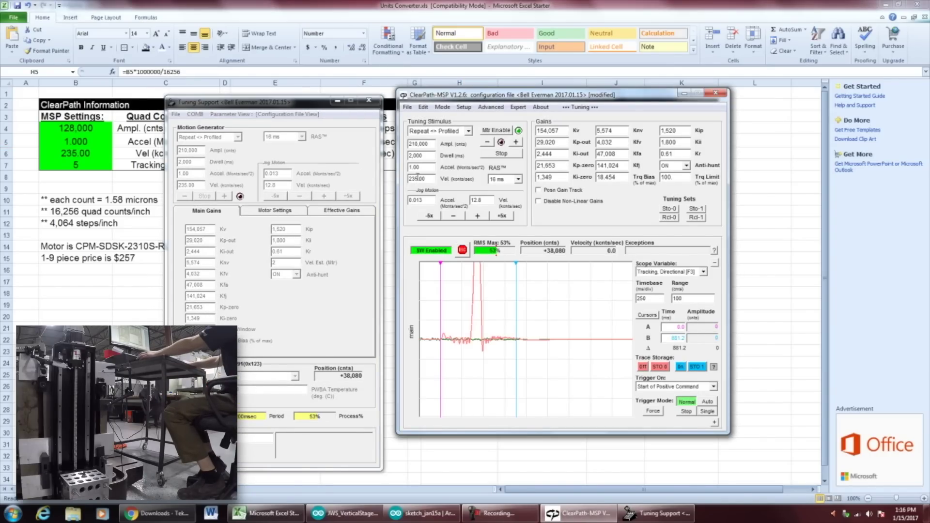
key(alt+Tab)
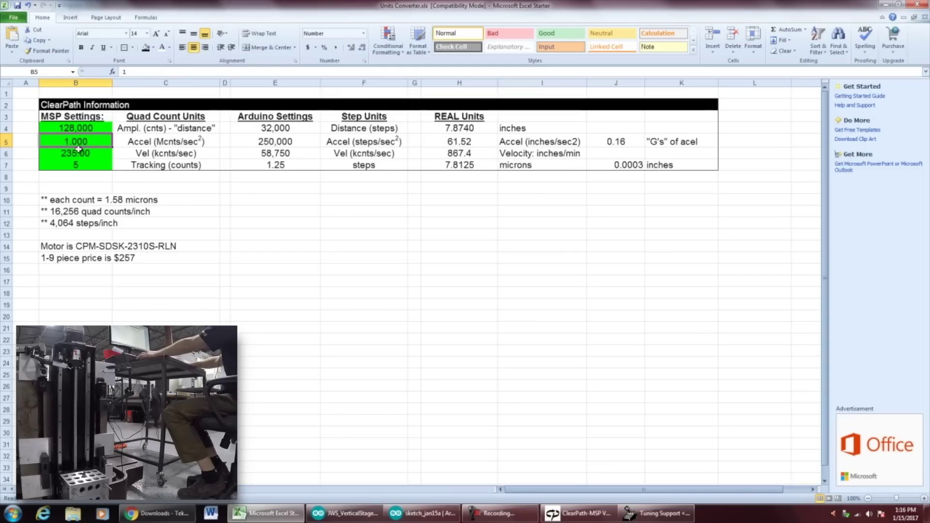
click(280, 154)
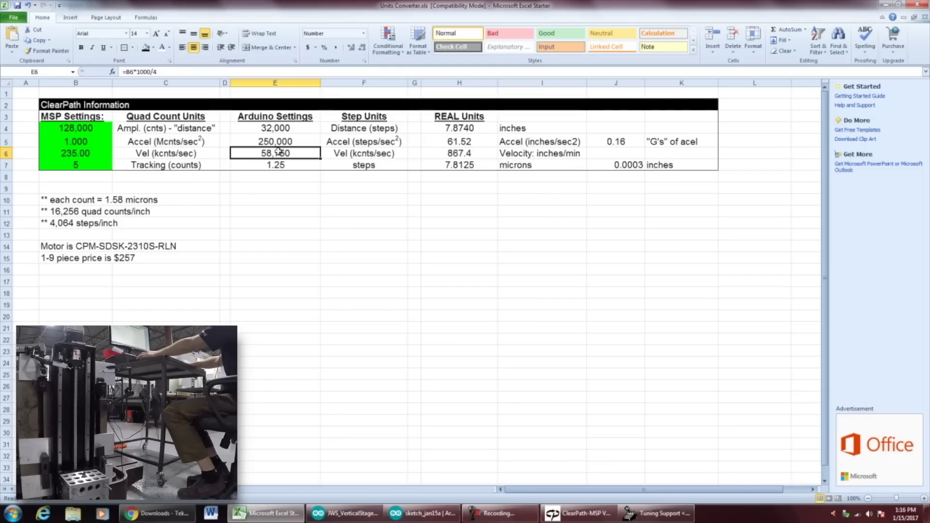
click(462, 152)
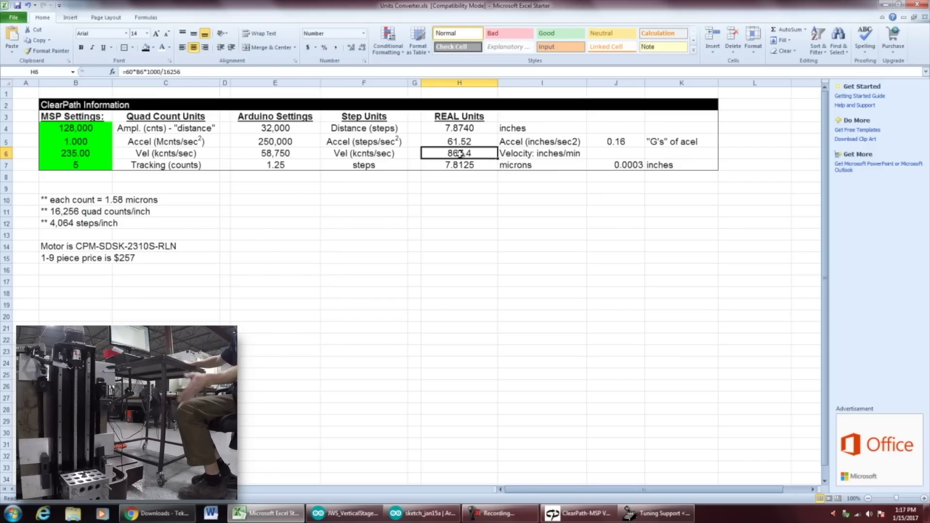
Step: Check the acceleration in H5 and its 0.16 G's equivalent in J5
key(alt+Tab)
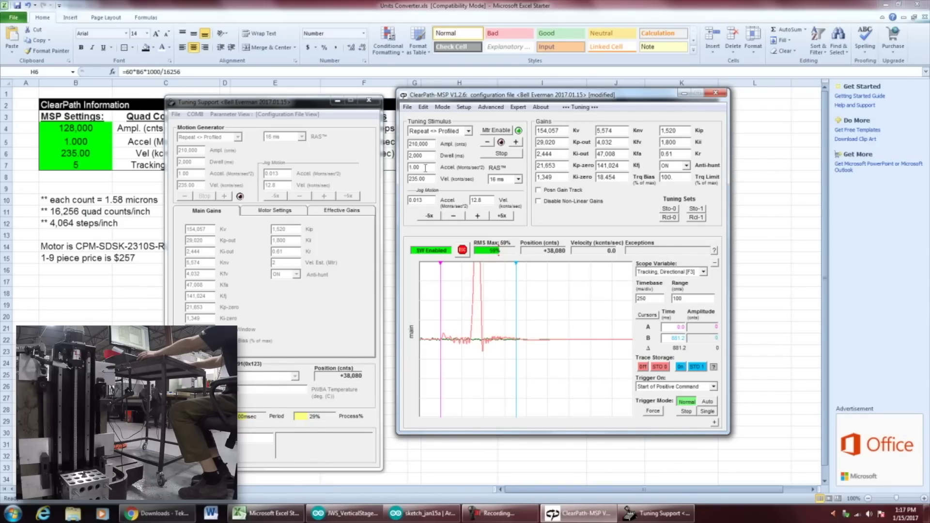
key(alt+Tab)
click(466, 144)
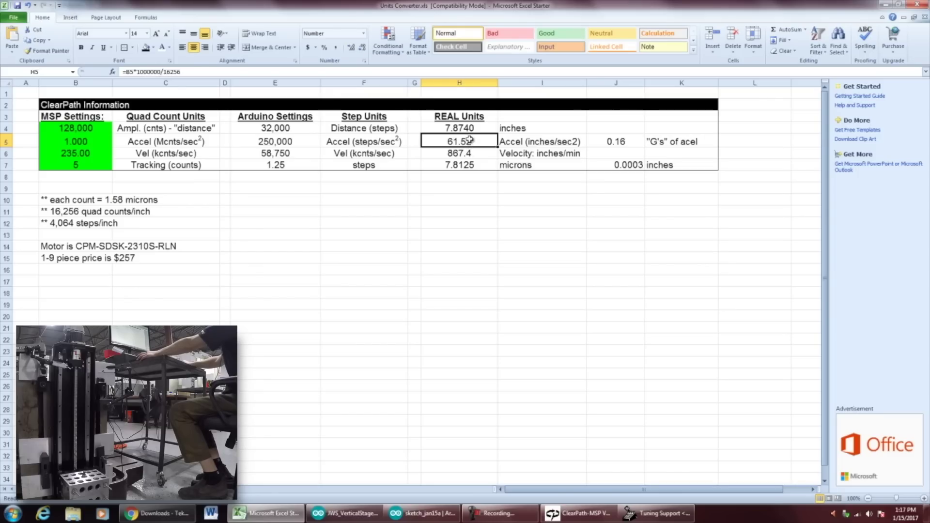
click(611, 141)
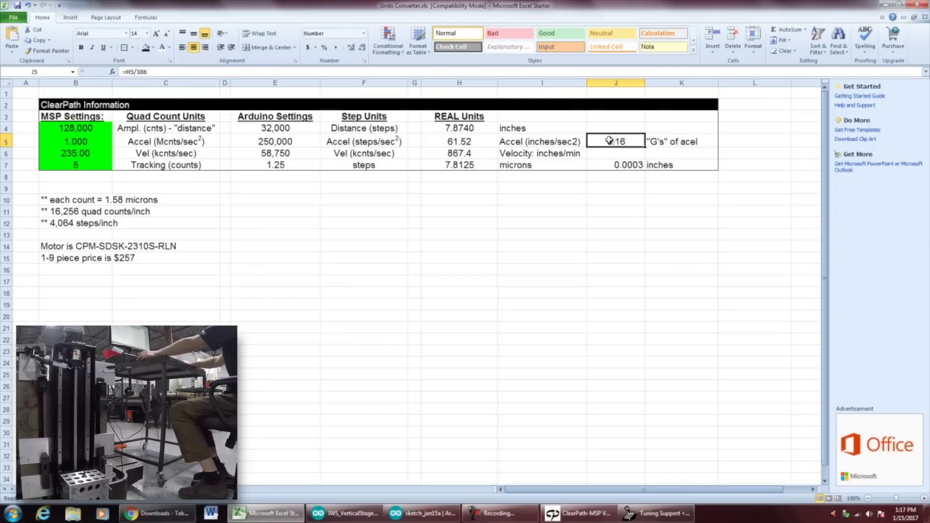
key(alt+Tab)
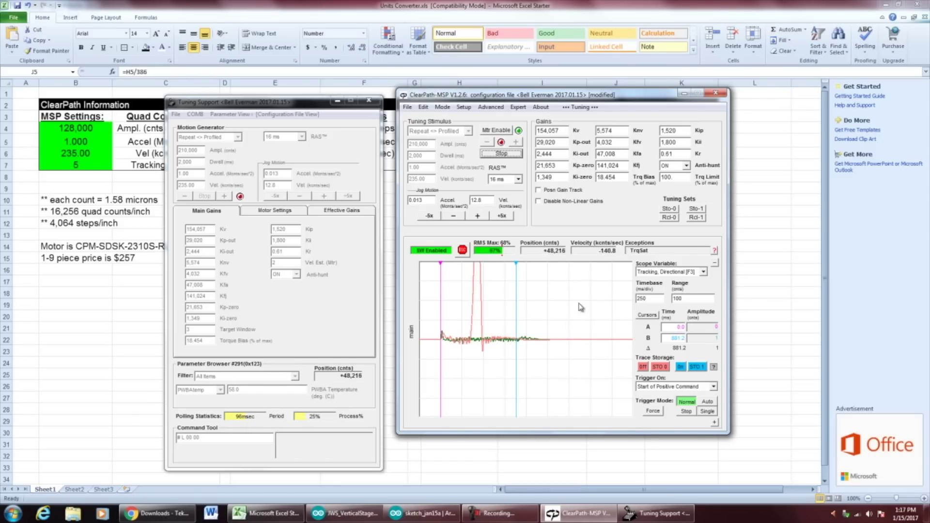
Step: Switch the scope variable to Cmd Velocity (RAS), then to Actual Torque
click(668, 272)
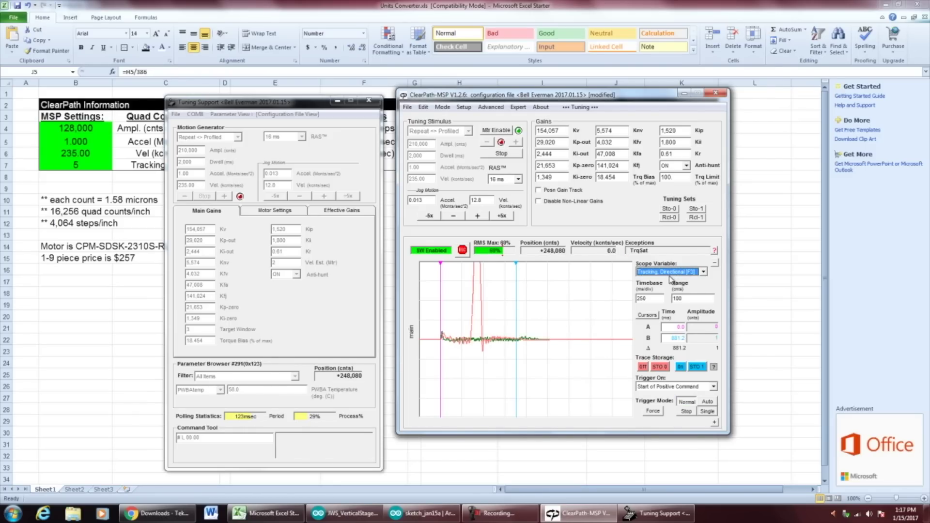
key(Down)
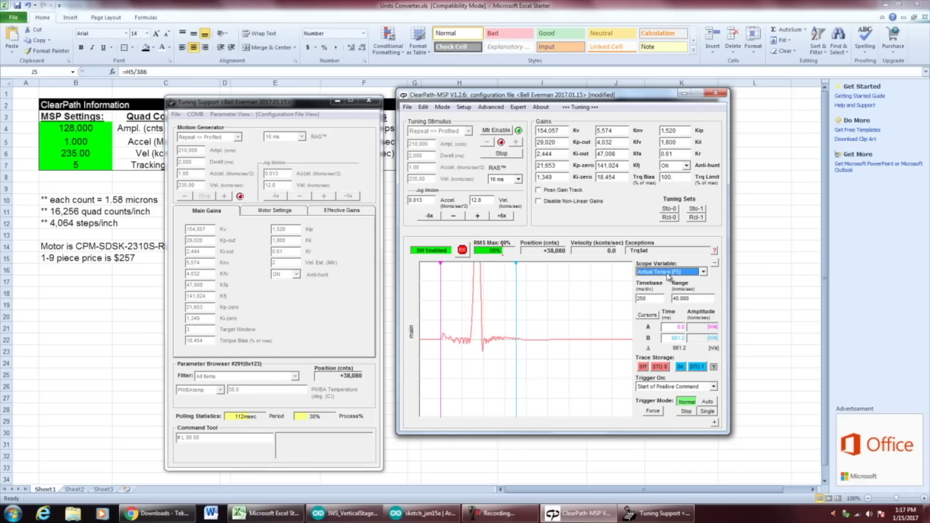
key(Down)
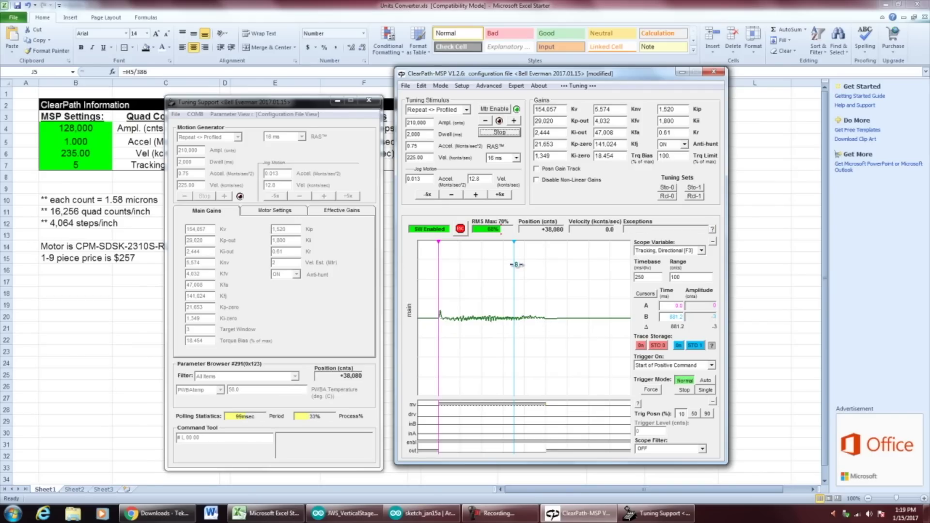
Step: Place scope cursor B at the end of the move, about 1,243 ms
drag(515, 267, 547, 275)
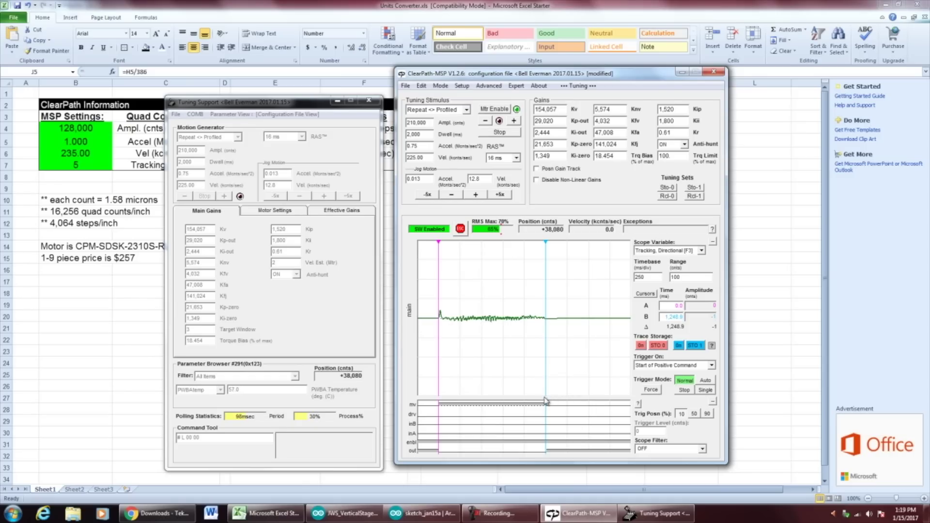
drag(546, 385, 545, 383)
drag(545, 384, 545, 384)
click(123, 206)
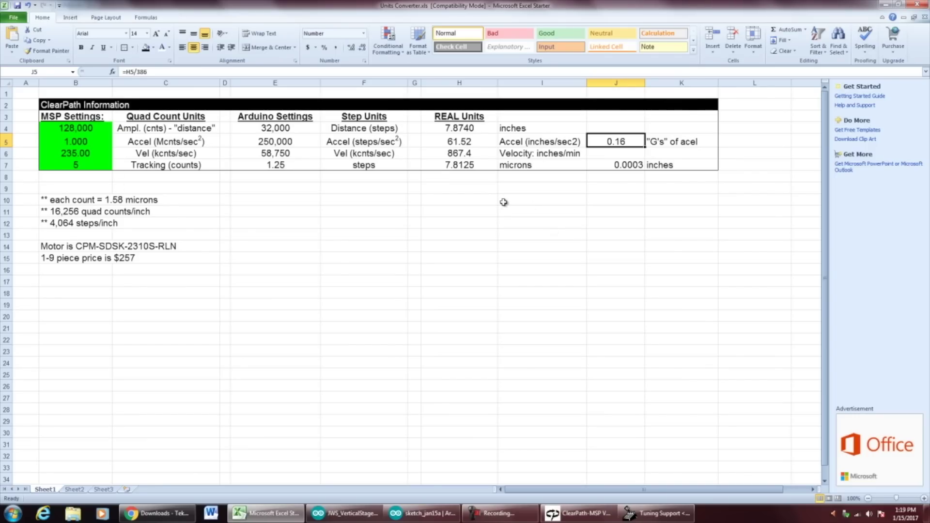
Step: Enter 25 in B18 and 0.0016 in C18
key(alt+Tab)
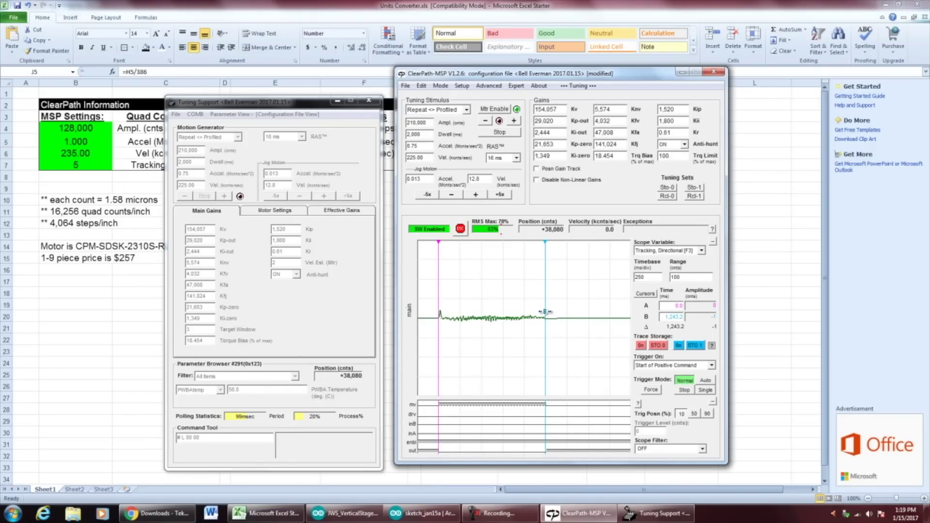
key(alt+Tab)
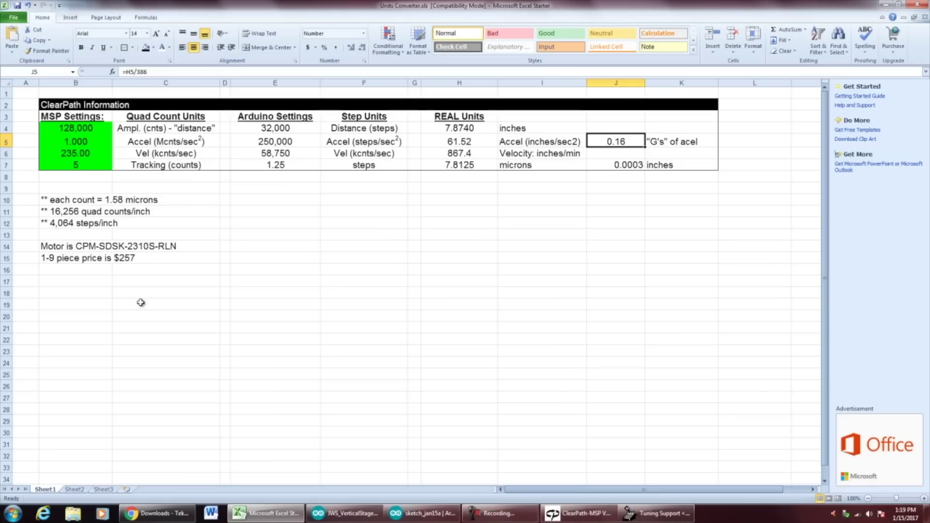
click(146, 296)
key(alt+Tab)
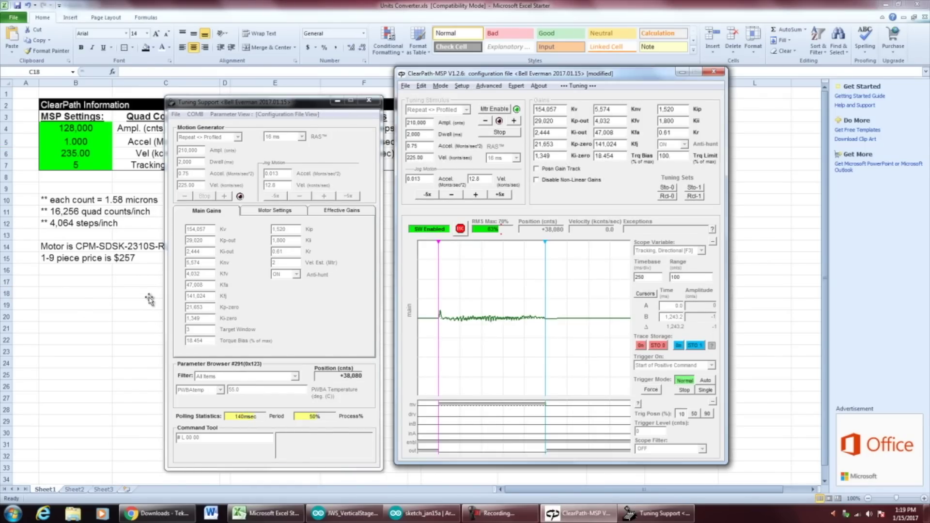
key(alt+Tab)
text(25)
key(Tab)
key(Left)
key(Delete)
key(Left)
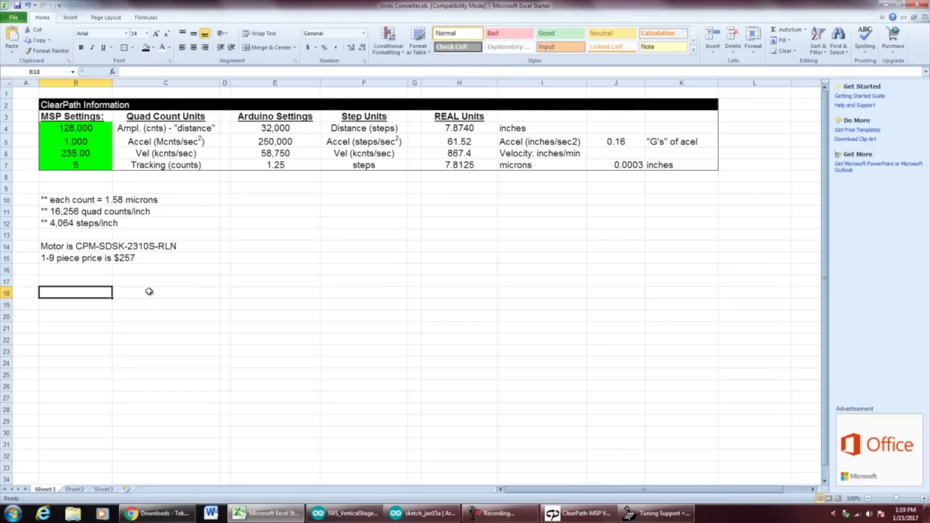
text(25)
key(Tab)
text(0.000)
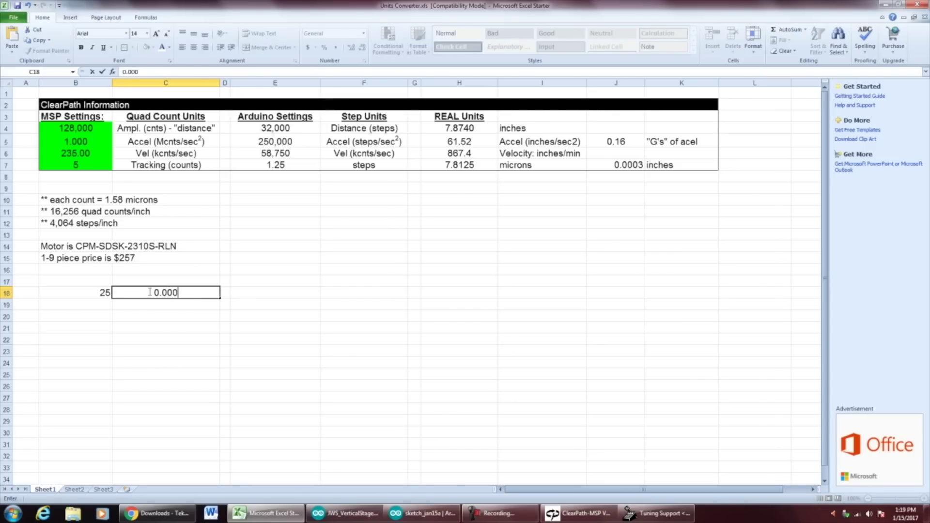
text(16)
key(BackSpace)
key(BackSpace)
key(BackSpace)
text(16)
key(Return)
Step: Enter =+C18/25 in C19, then shift scope cursor B earlier along the trace
text(+)
click(149, 291)
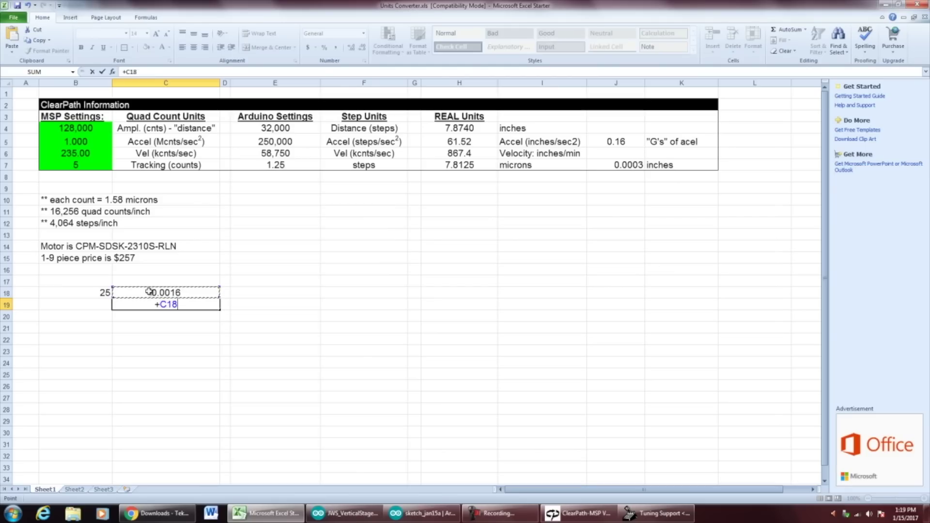
text(/25)
key(Return)
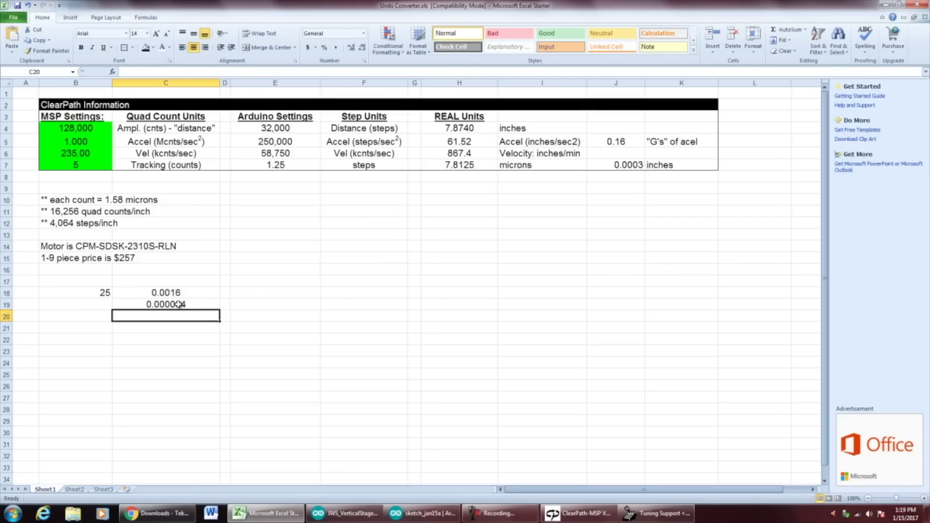
key(alt+Tab)
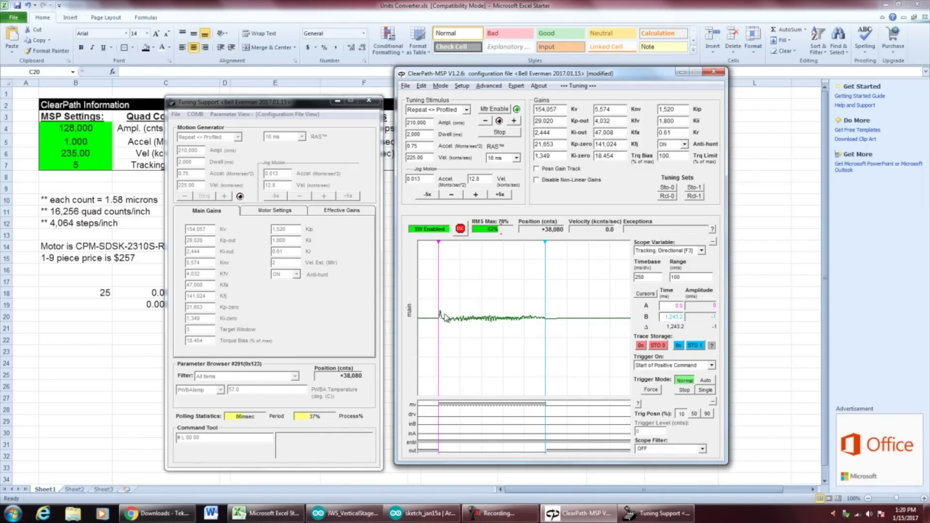
mouse_move(545, 296)
mouse_down()
mouse_move(448, 296)
mouse_move(439, 278)
mouse_up()
Step: Change the C19 formula to =+C18/10 so it shows 0.00016
click(163, 321)
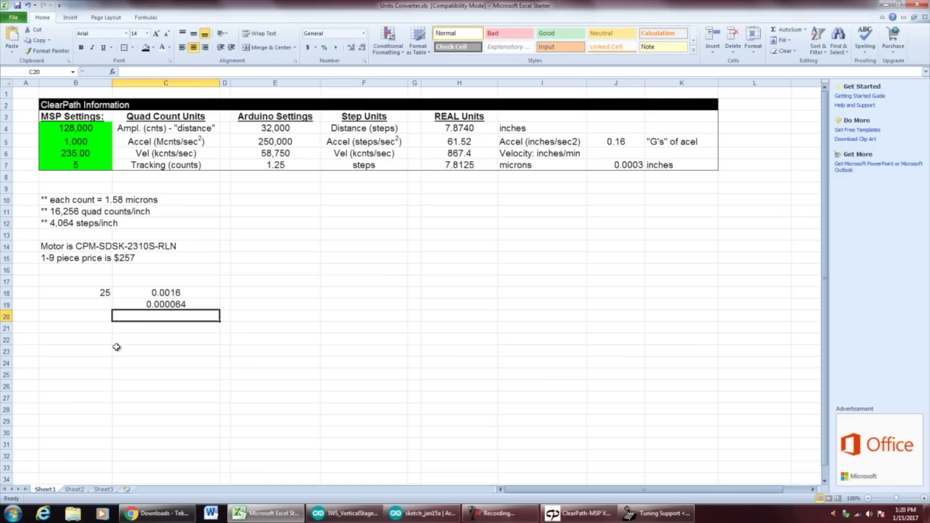
click(140, 305)
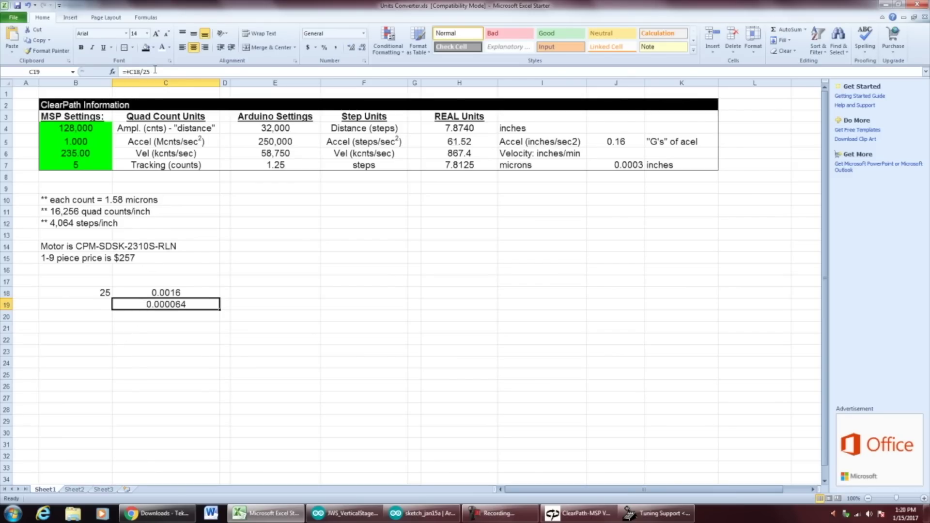
double_click(142, 72)
text(10)
key(Return)
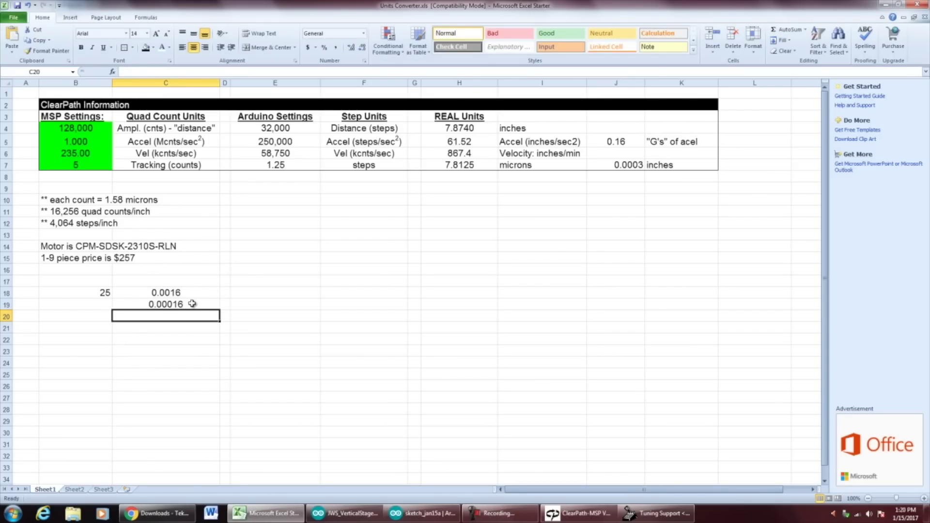
key(alt+Tab)
key(alt+Tab)
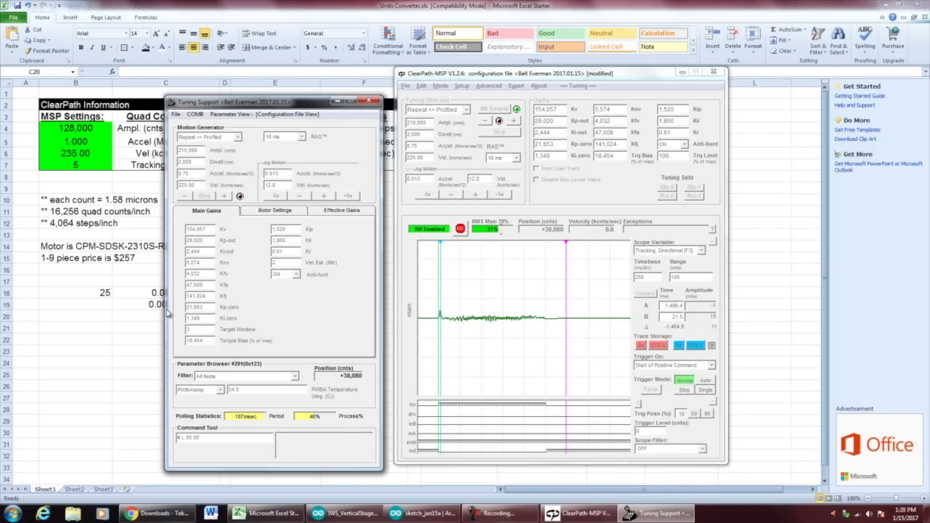
key(alt+Tab)
click(164, 303)
key(alt+Tab)
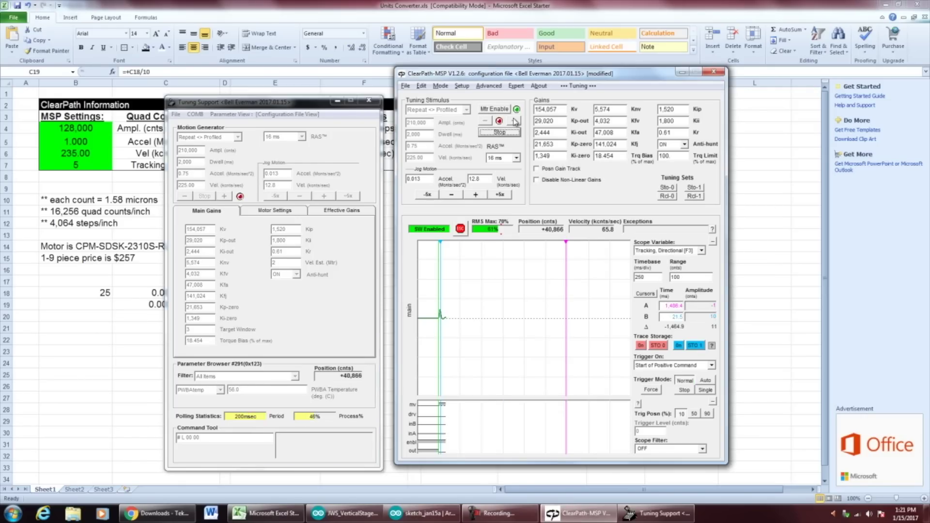
click(454, 317)
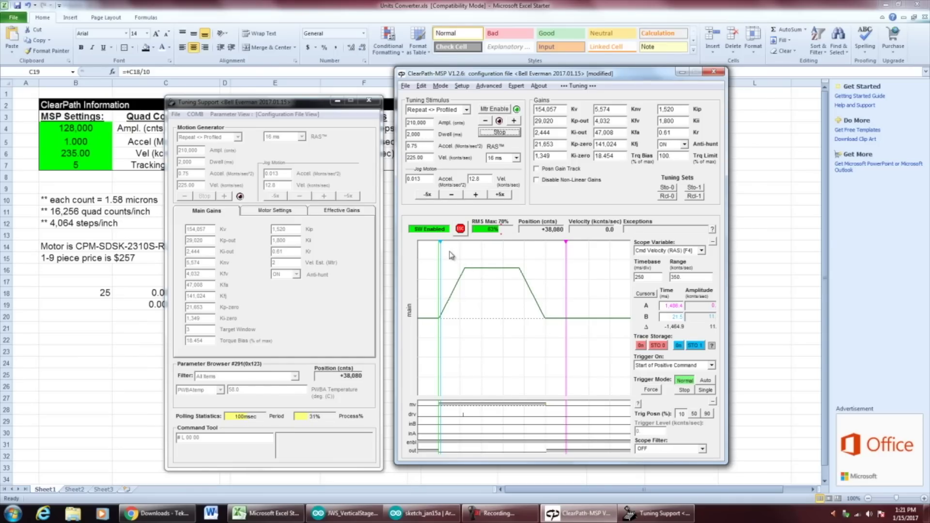
Step: Place cursor B at the velocity move's end and cursor A at 0 ms, about 1,249 ms apart
drag(440, 253, 546, 280)
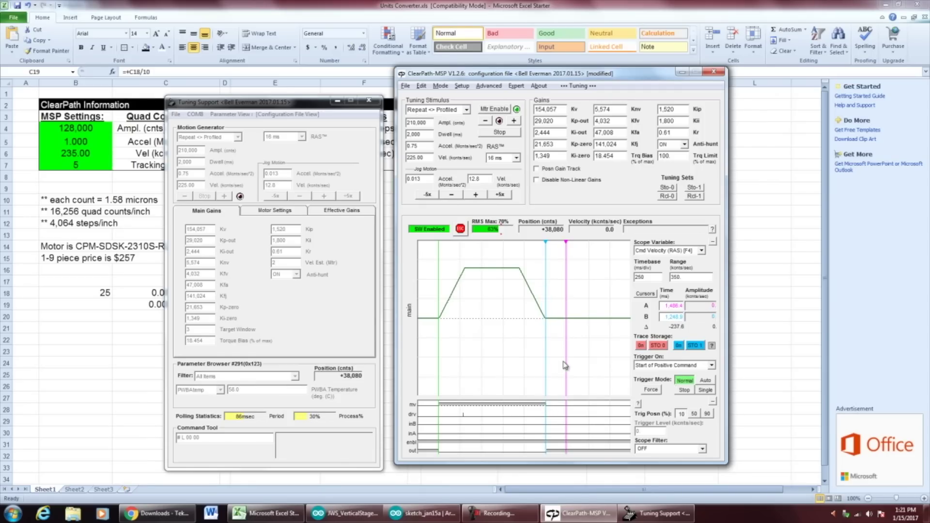
drag(566, 366, 441, 335)
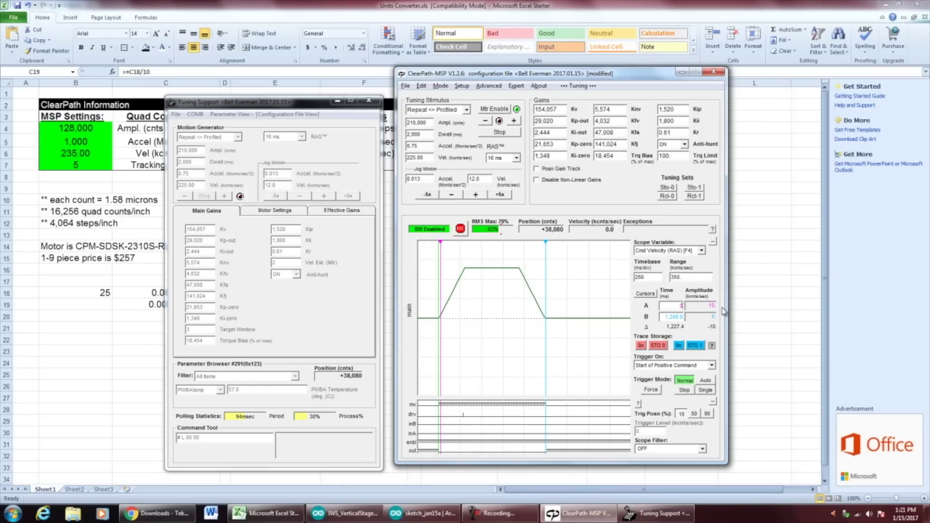
key(Return)
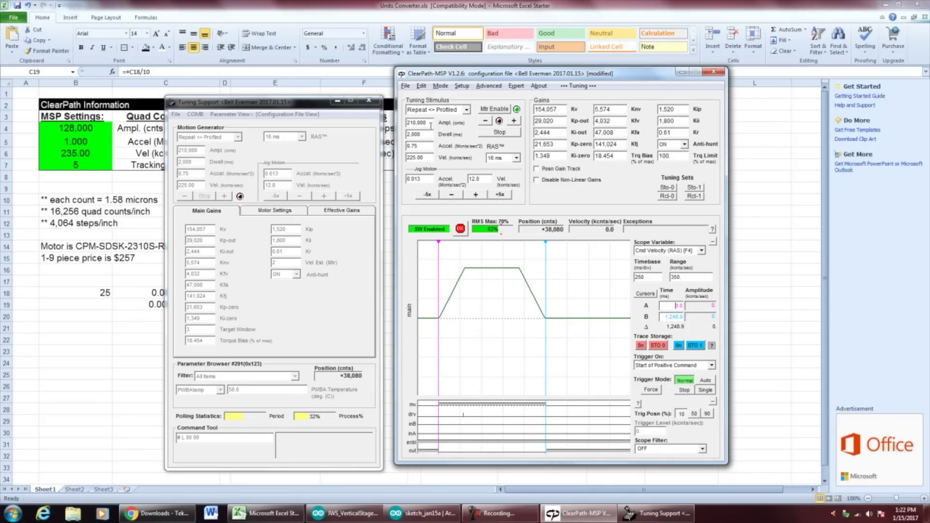
Step: Enter 210,000 counts as the amplitude in B4
click(75, 128)
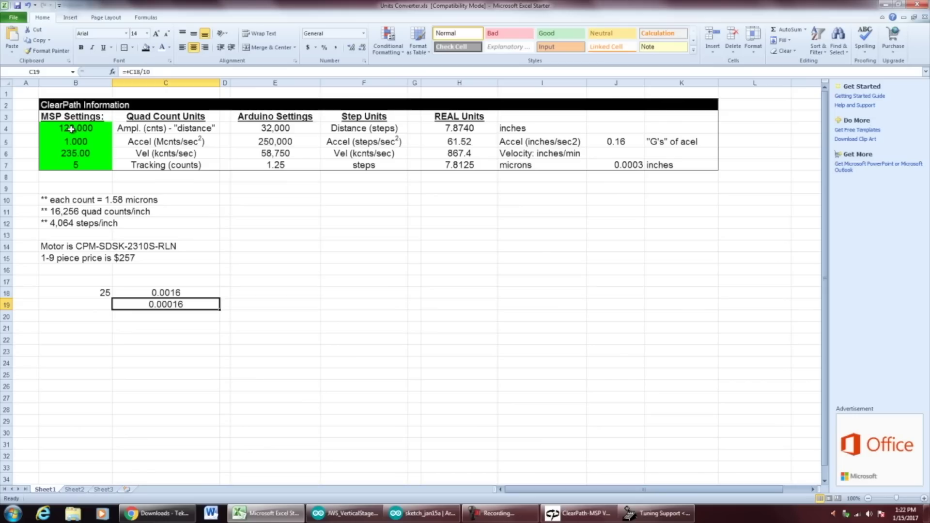
text(21)
text(0,000)
key(Return)
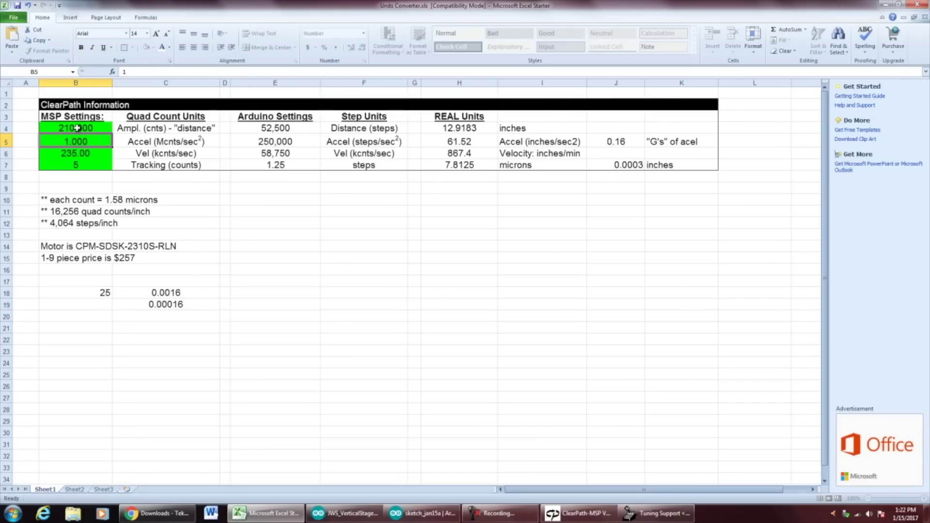
key(Right)
key(Up)
key(Right)
key(Right)
key(Right)
key(Right)
key(Right)
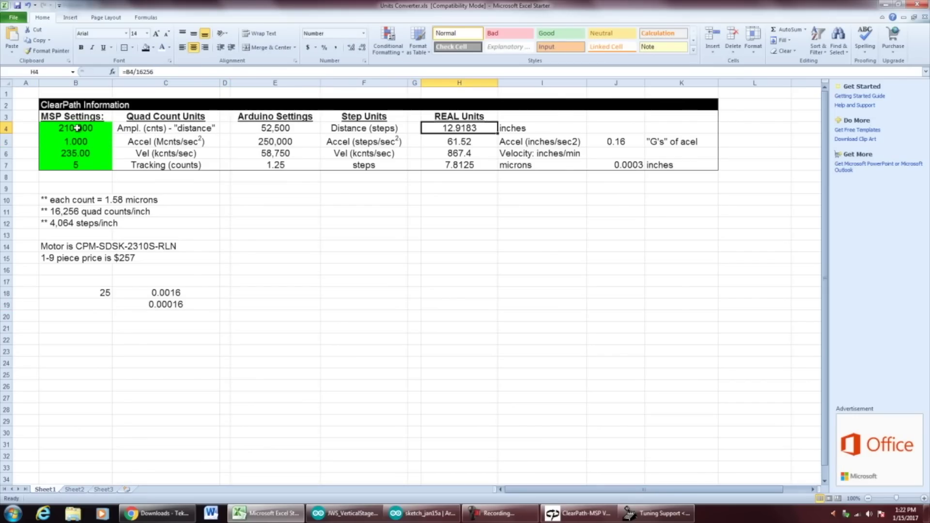
Step: Make H15 reference the inches distance in H4, showing 12.9183
click(474, 256)
text(=)
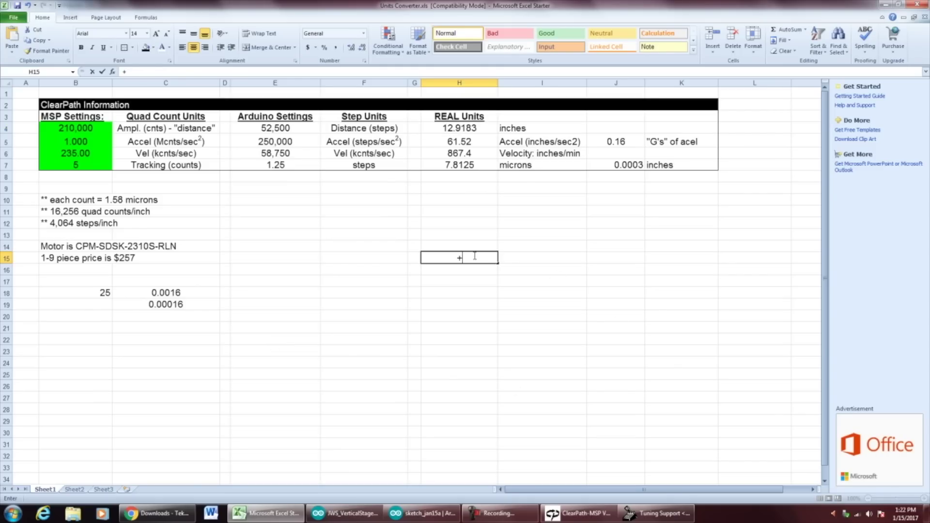
key(Up)
key(Up)
key(Up)
key(Up)
key(Up)
key(Up)
key(Up)
key(Up)
key(Up)
key(Up)
key(Up)
key(Return)
key(Return)
key(Up)
key(alt+Tab)
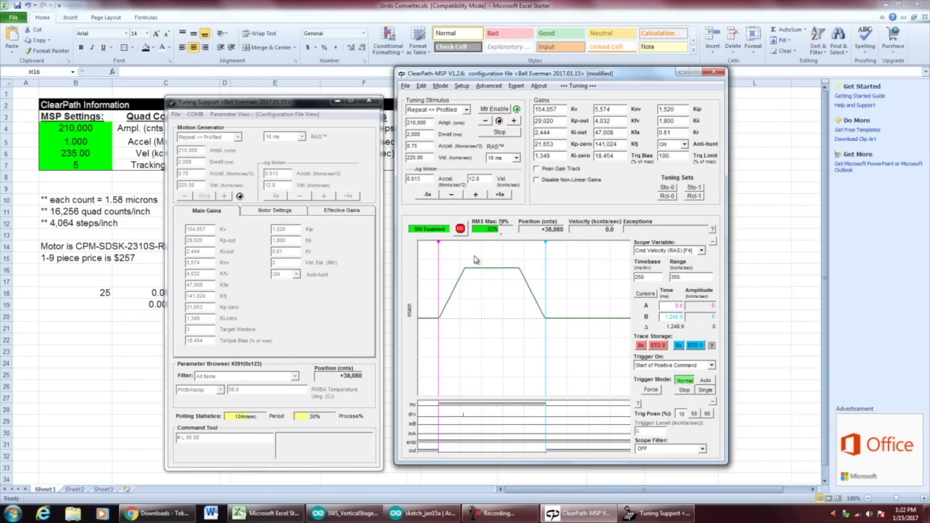
key(alt+Tab)
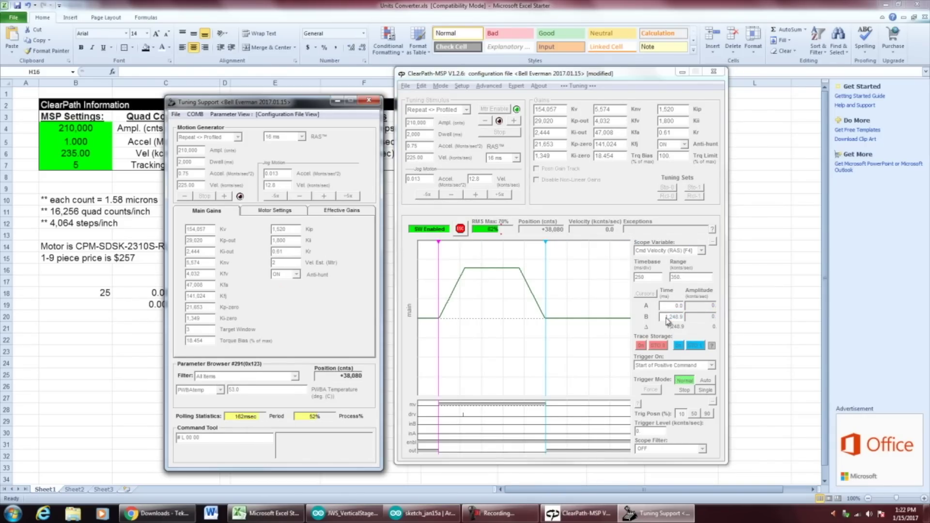
key(alt+Tab)
Step: Enter 1.25 in H16, =+H15/H16 in H17 and =H17*60 in I17 (620.0787402)
text(1.25)
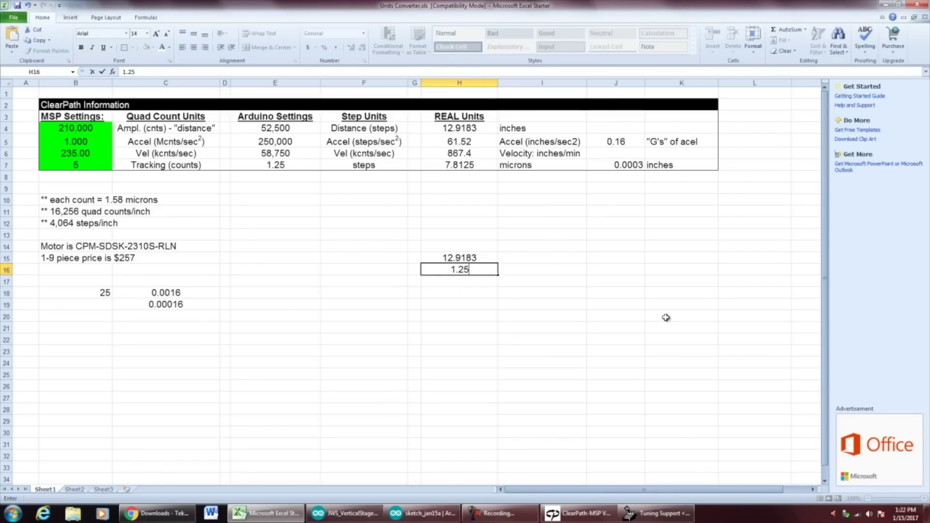
key(Return)
key(Up)
key(Down)
text(+H15)
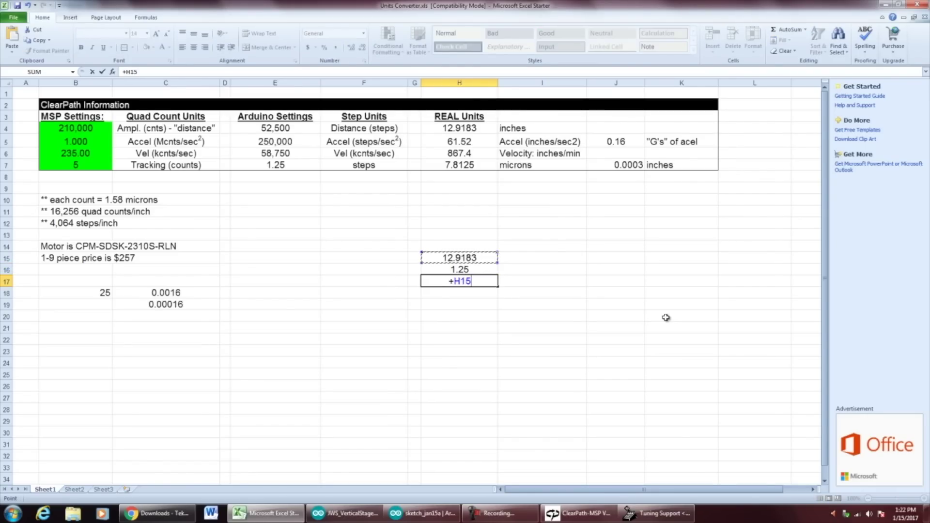
text(/H16)
key(Return)
key(Up)
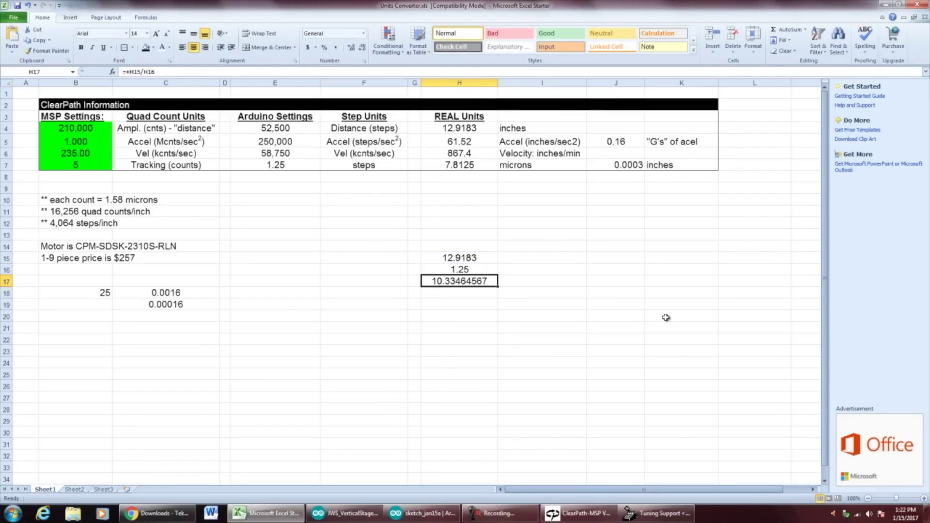
key(Right)
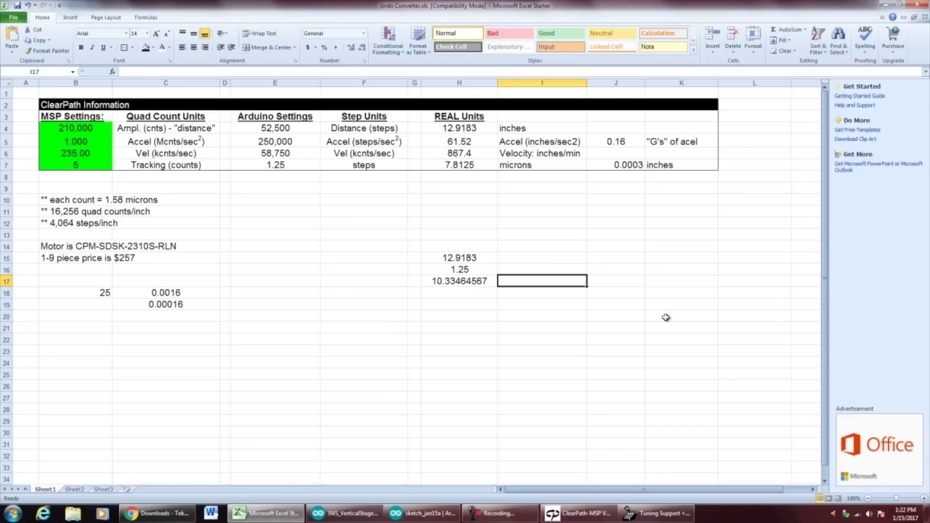
text(=H17*60)
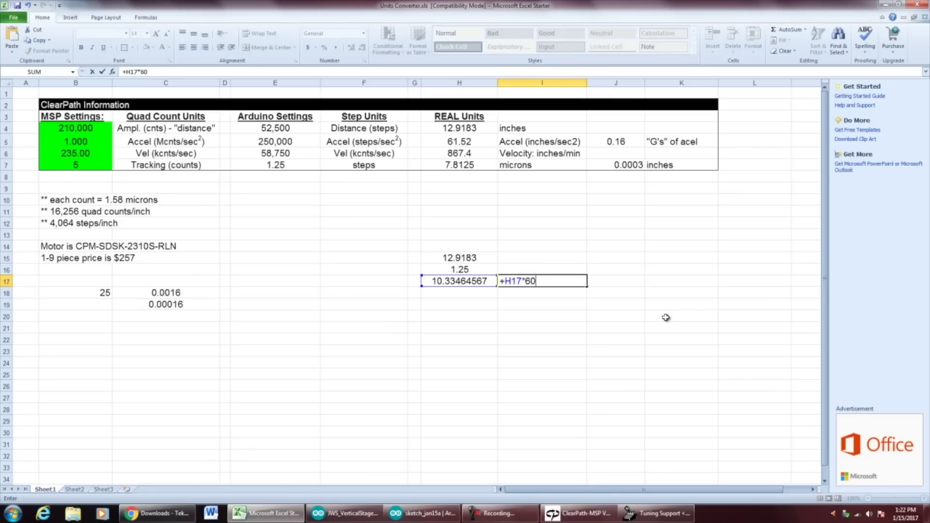
key(Return)
key(Up)
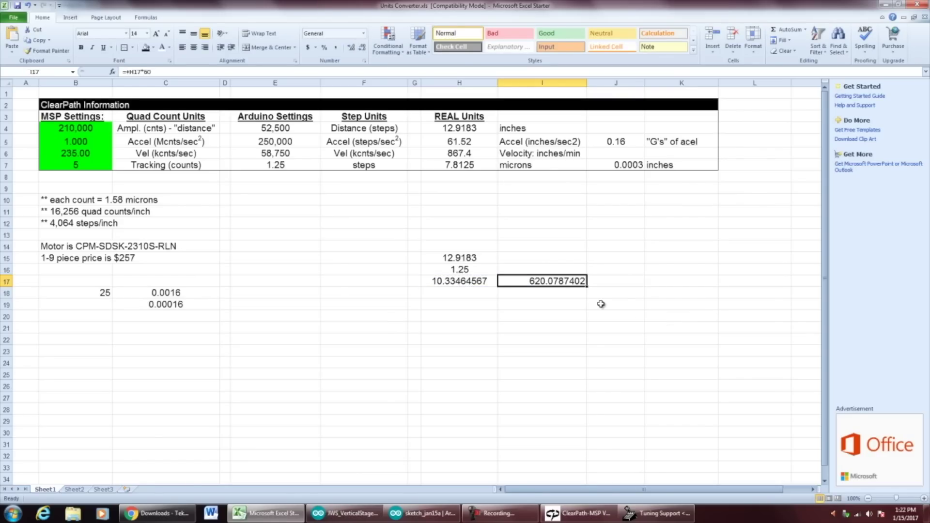
Step: Set the MSP velocity in B6 to 225 and verify the H6 and I17 conversions
key(alt+Tab)
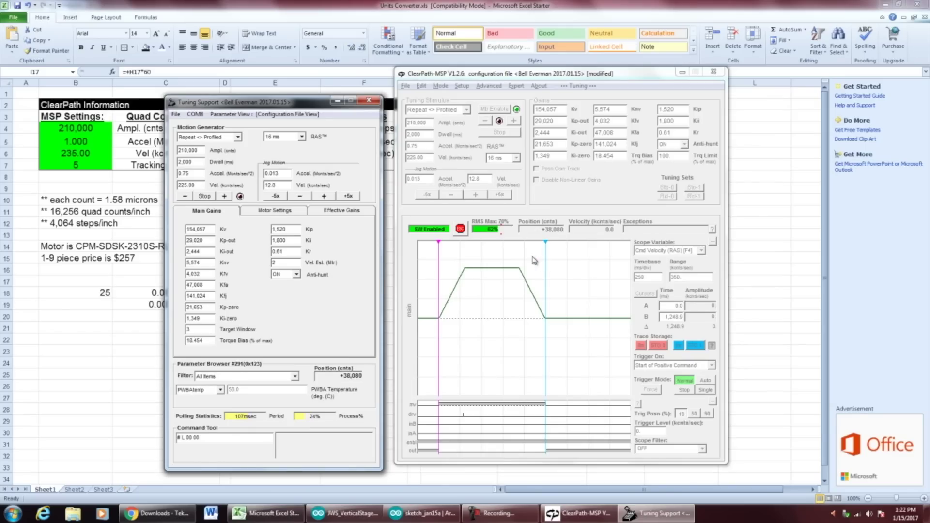
click(421, 158)
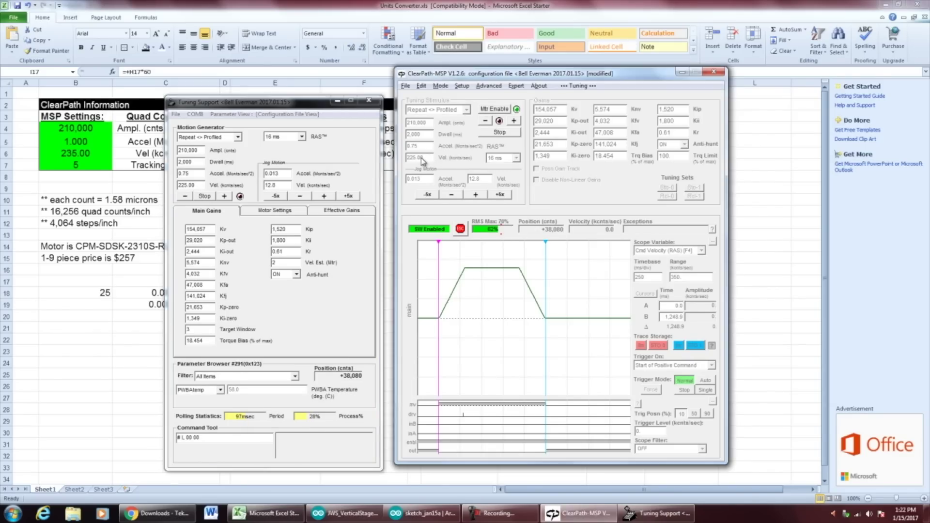
click(76, 153)
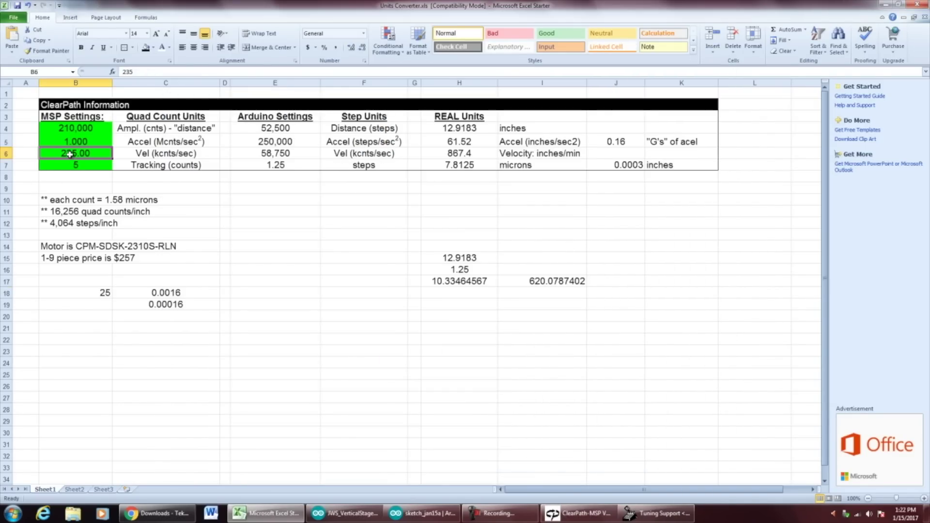
key(alt+Tab)
click(81, 158)
text(225)
key(Return)
click(459, 164)
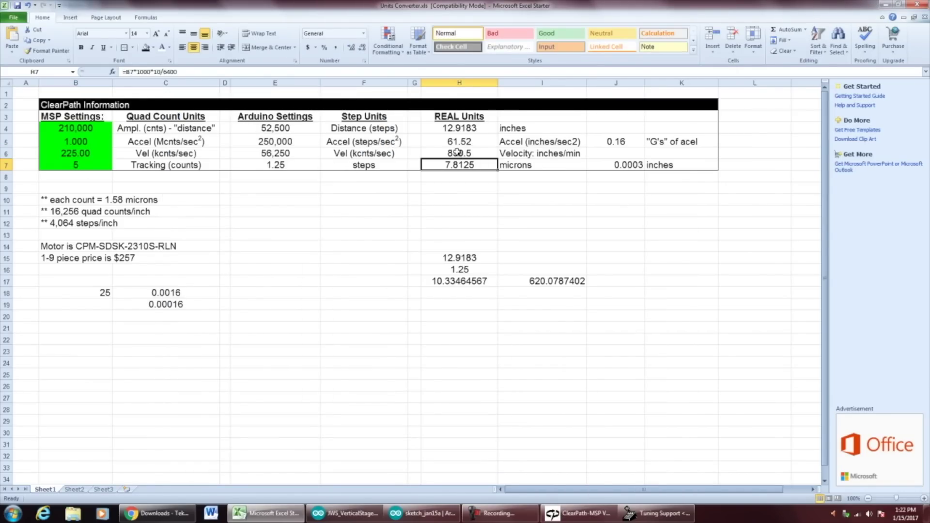
click(473, 154)
click(538, 280)
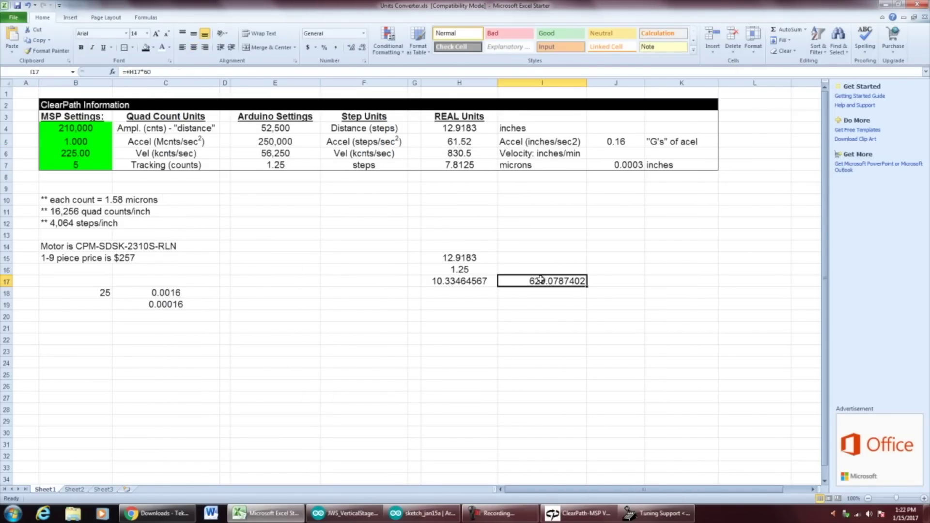
click(464, 153)
key(alt+Tab)
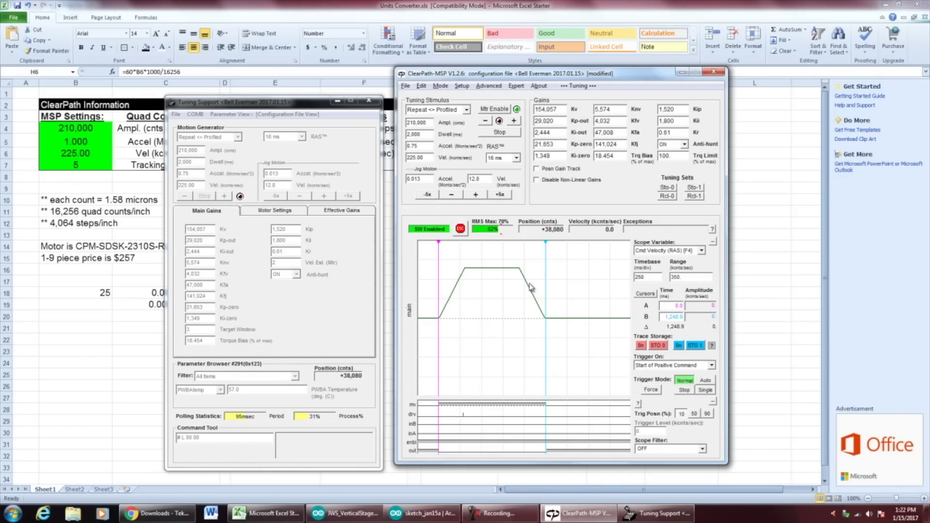
Step: Move cursor B to the top of the velocity ramp (about 304 ms) and switch the scope variable to Actual Torque
drag(547, 250, 465, 251)
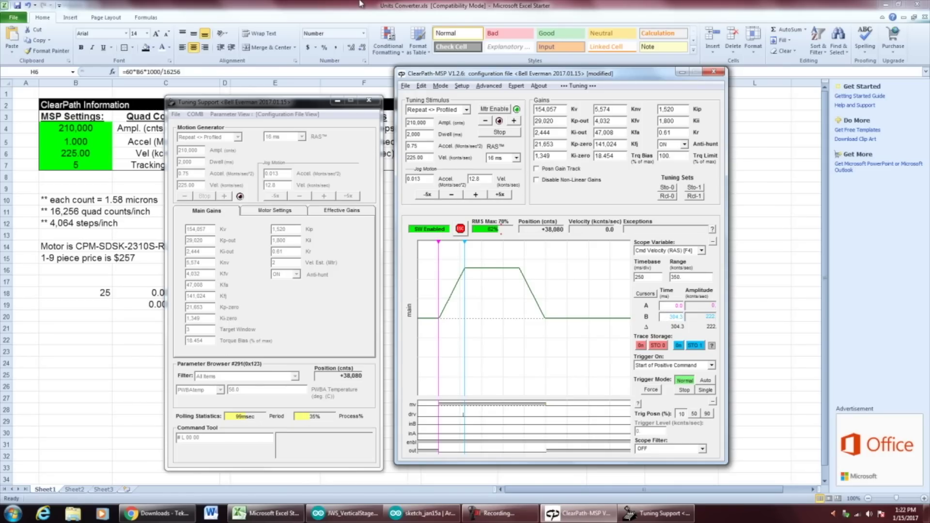
click(685, 250)
click(664, 276)
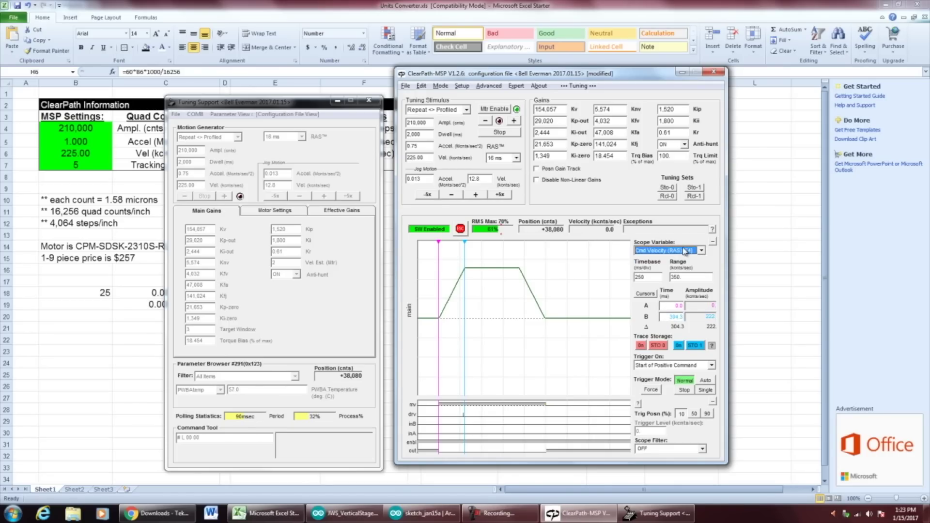
Step: Run a positive profiled move to capture the torque trace, then move the scope legend aside
click(515, 121)
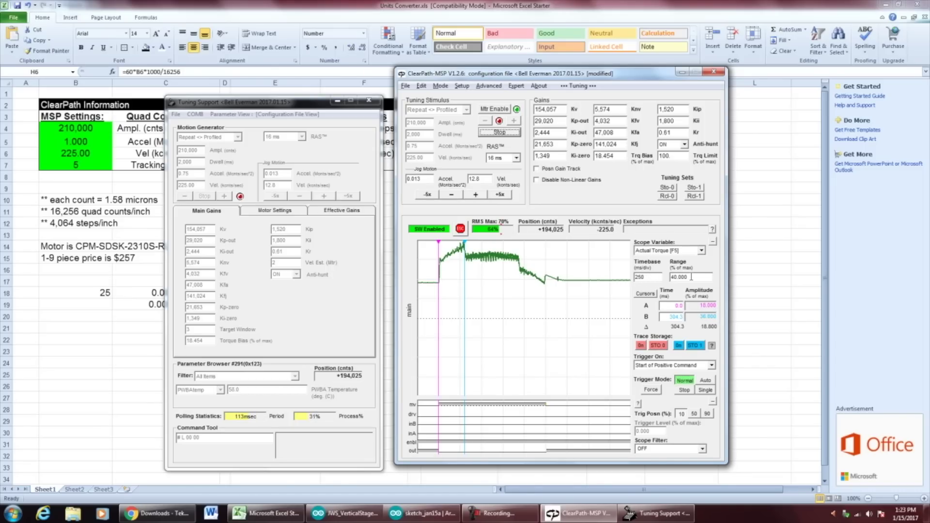
click(645, 277)
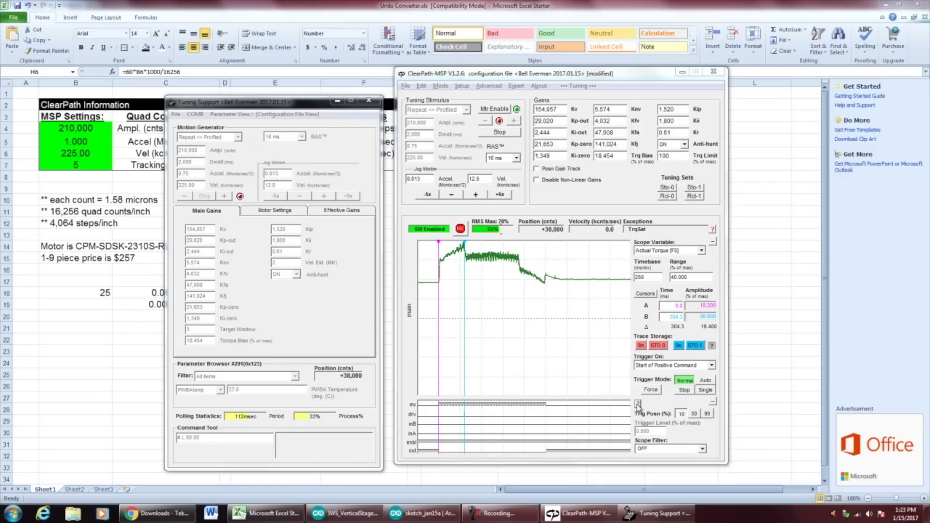
drag(341, 76, 273, 82)
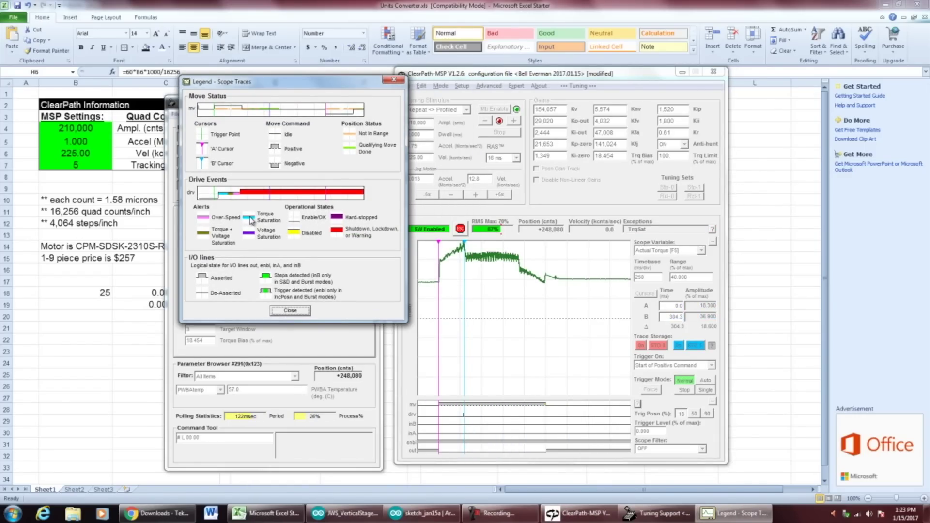
Step: Place cursor B on the torque peak, then bring the JWS_VerticalStage Arduino sketch forward
mouse_move(464, 289)
mouse_down()
mouse_move(573, 289)
mouse_move(574, 304)
mouse_up()
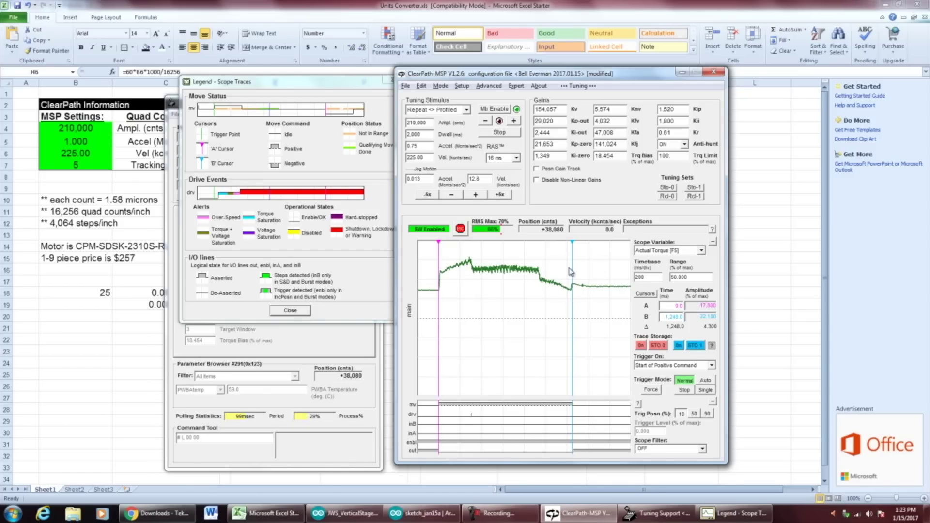
drag(572, 271, 470, 270)
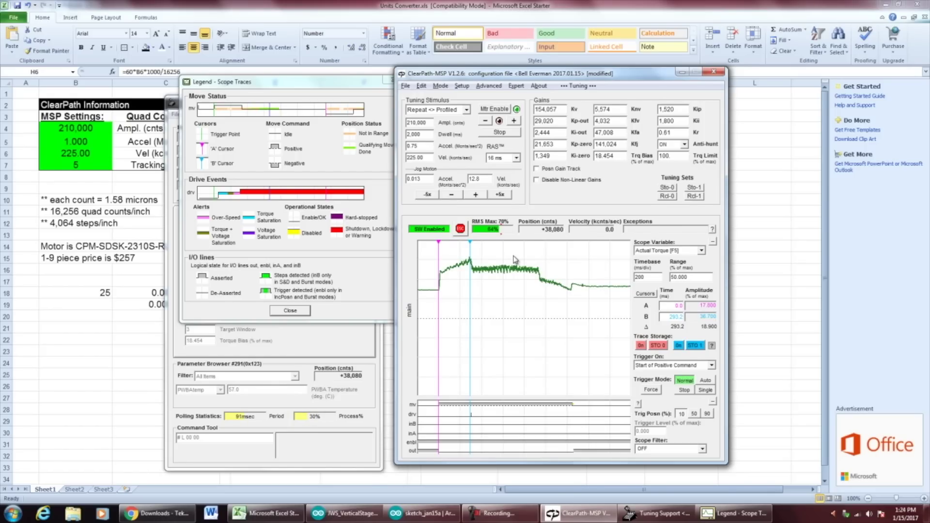
click(345, 513)
Step: Scroll the JWS_VerticalStage sketch up to its #include lines, then return to ClearPath-MSP
scroll(151, 236, up, 8)
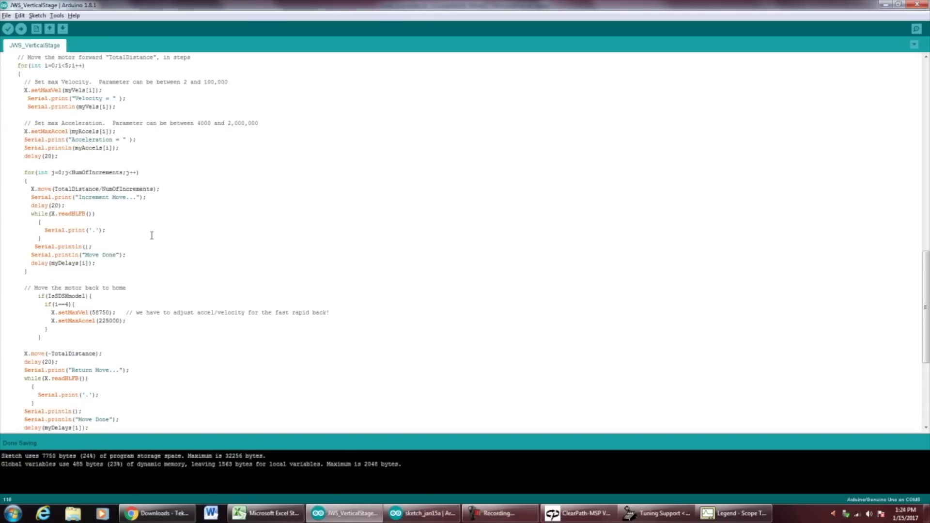
scroll(151, 236, up, 20)
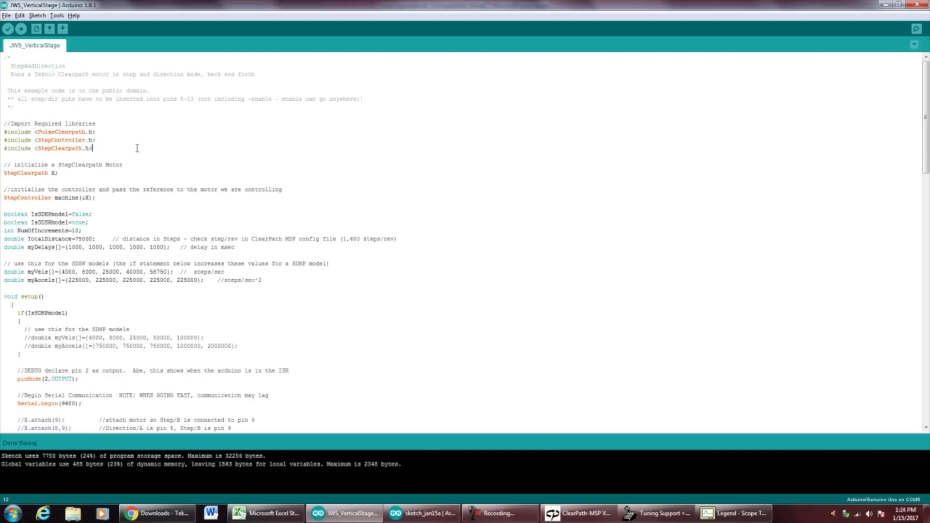
key(alt+Tab)
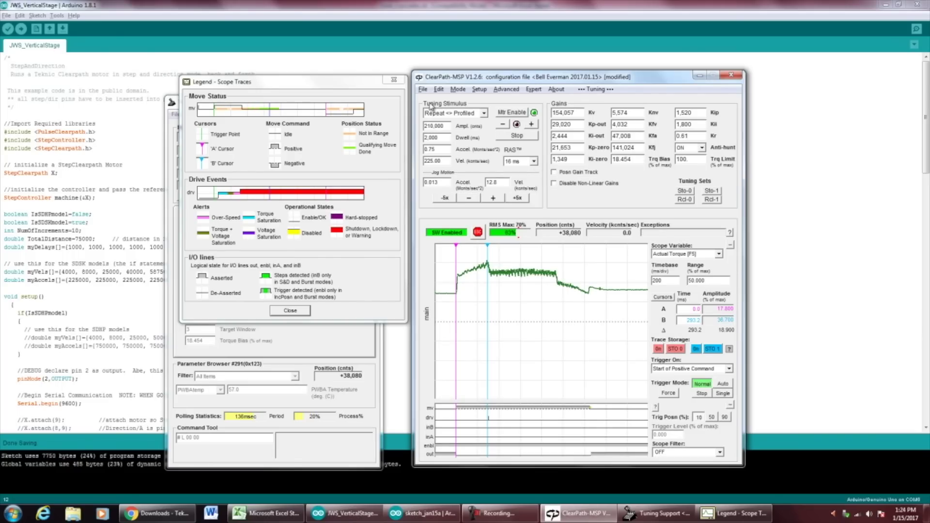
Step: Close the Scope Traces legend and Tuning Support windows, reposition ClearPath-MSP, and scope Cmd Velocity (RAS)
click(343, 97)
key(Escape)
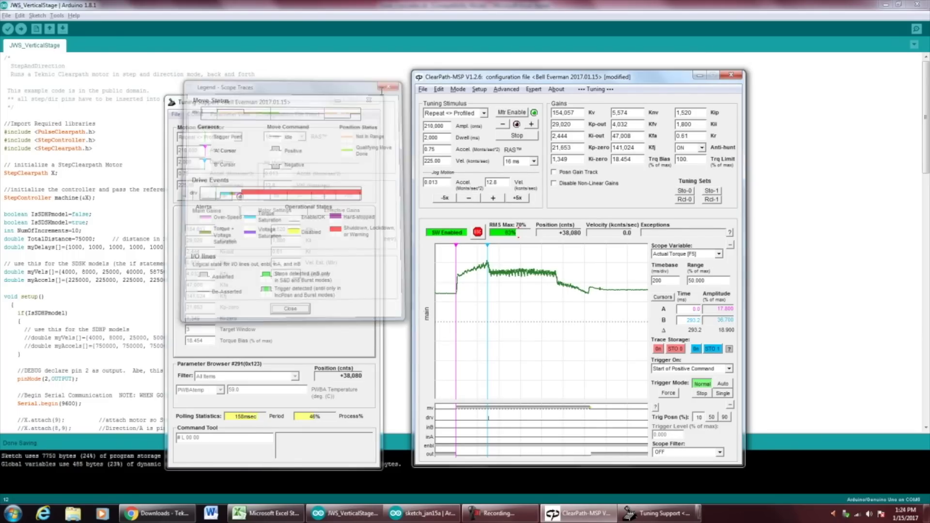
key(Escape)
drag(539, 81, 568, 62)
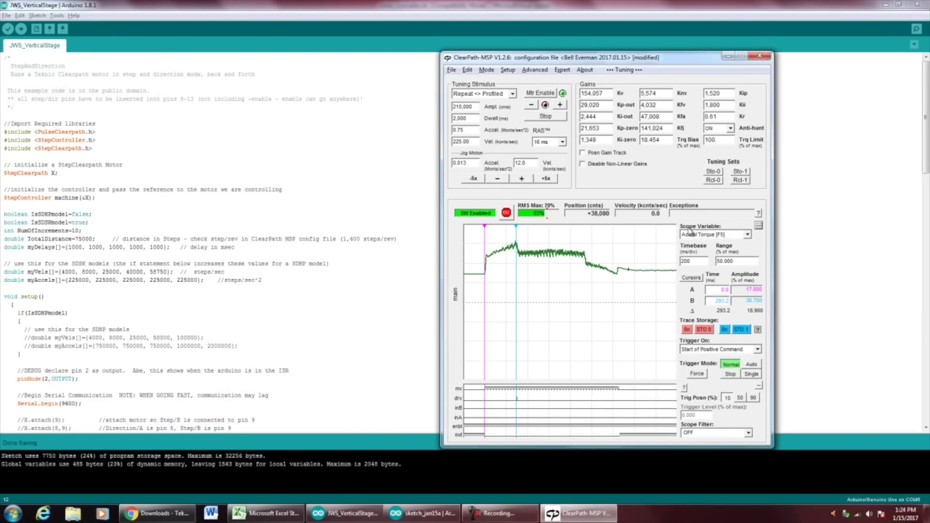
click(705, 241)
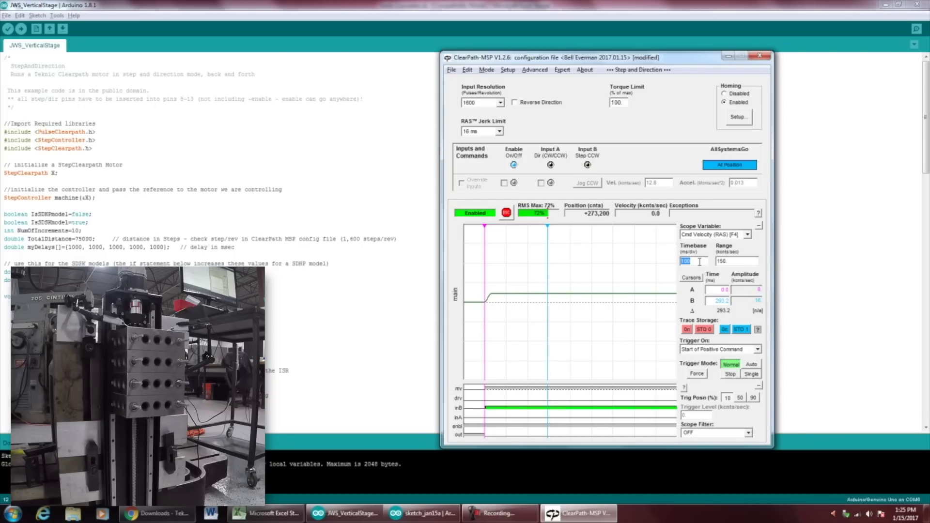
Step: Scope directional tracking error at a 200-count range, then switch the scope to Actual Torque
key(F3)
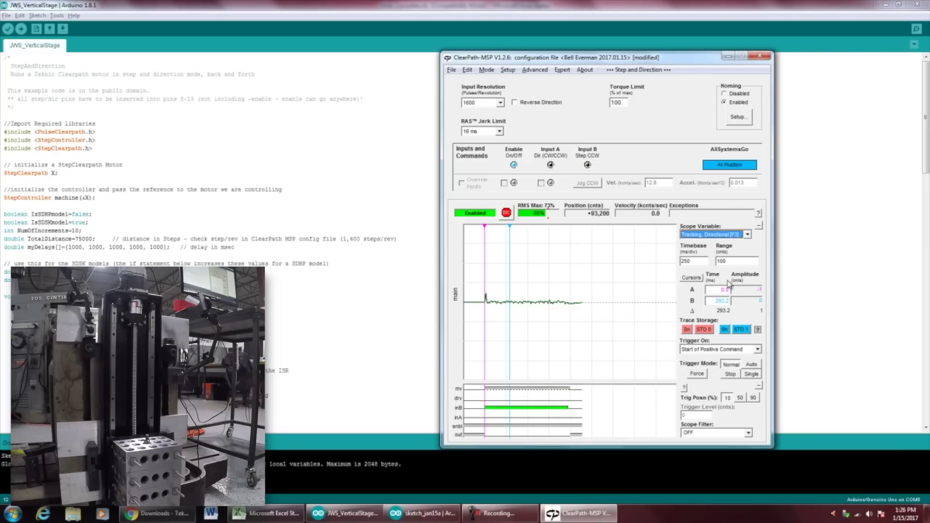
click(740, 262)
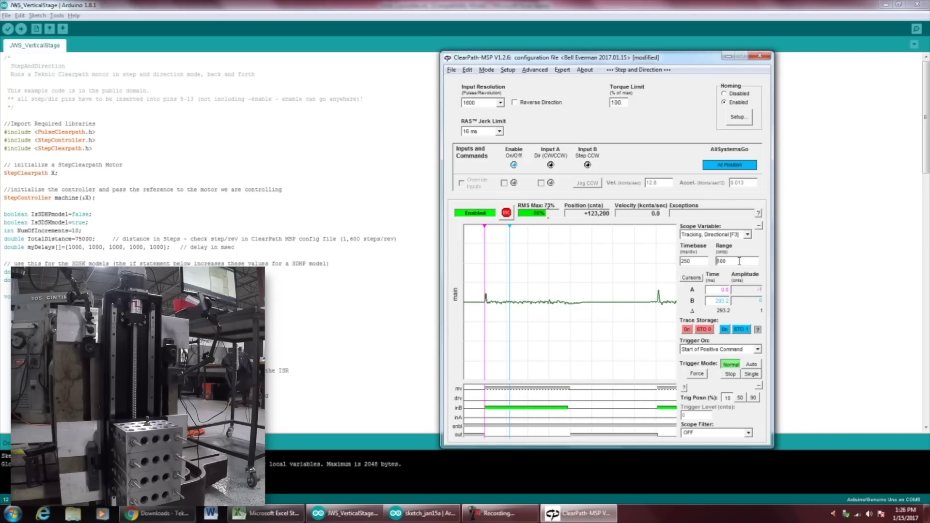
text(200)
key(Return)
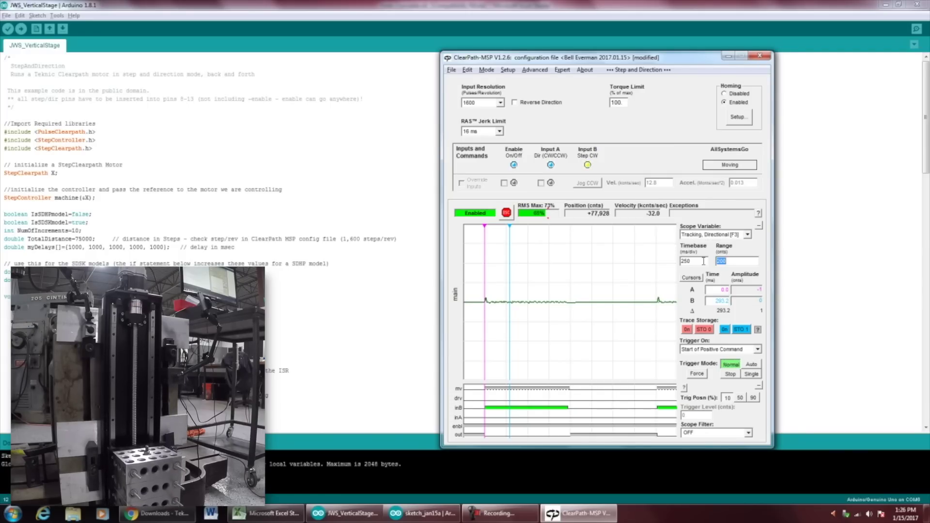
key(F5)
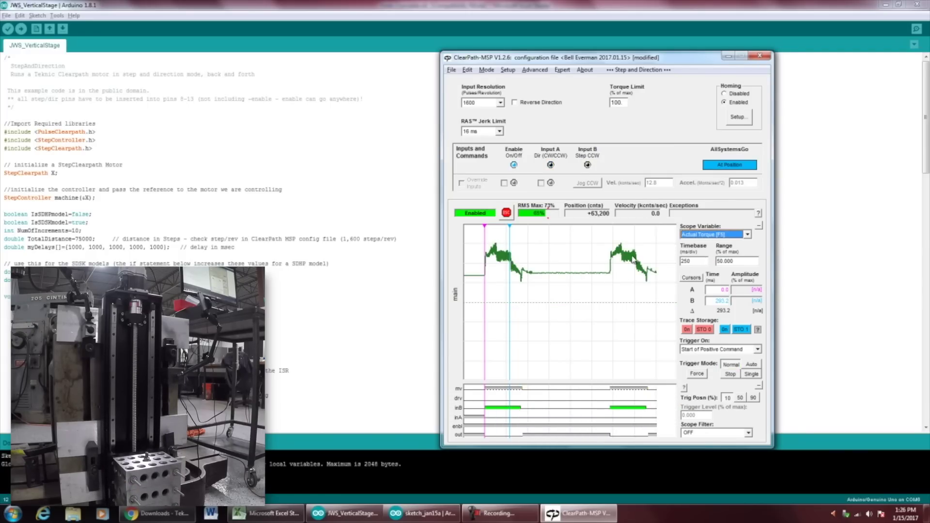
click(743, 260)
Step: Set the actual torque scope range to 40
key(Return)
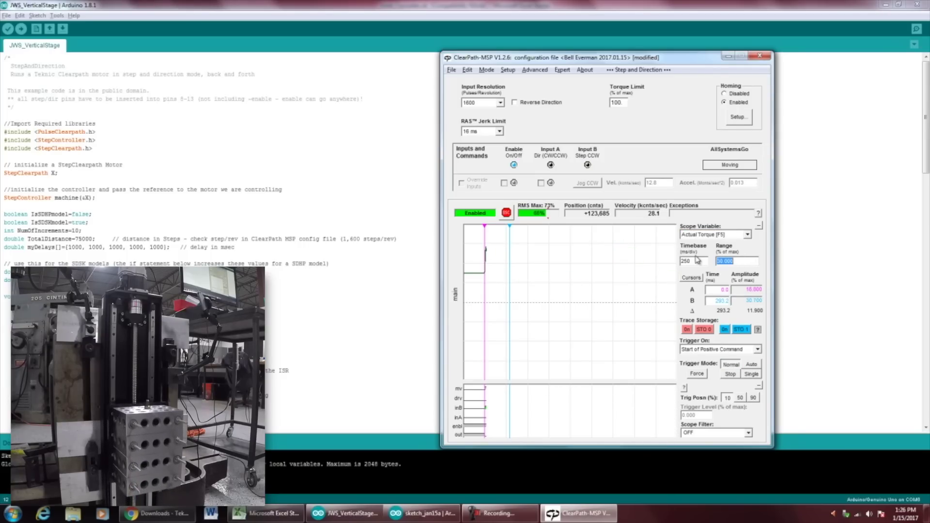
text(40)
key(Return)
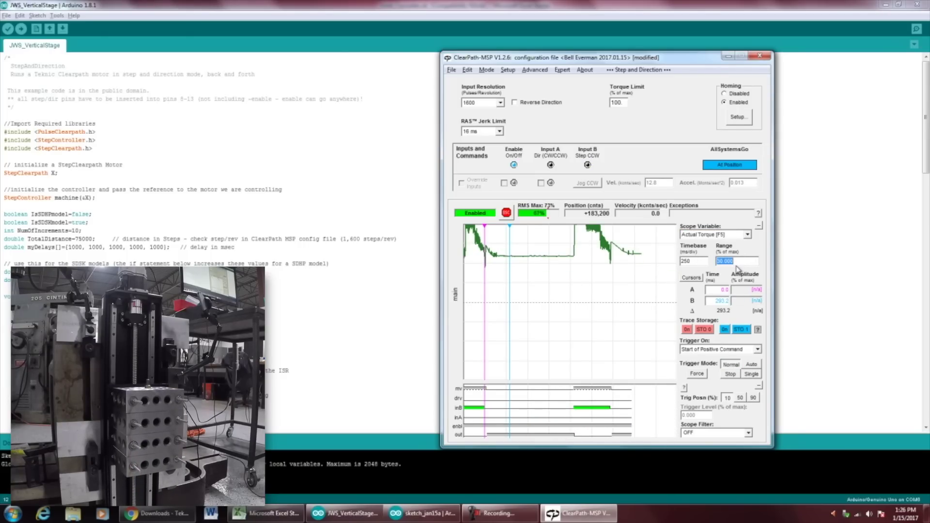